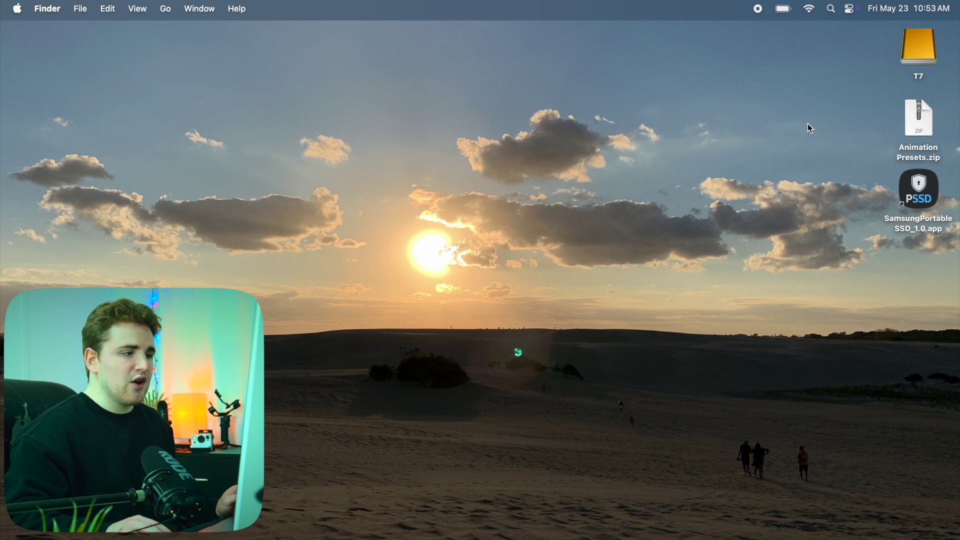
Step: Unzip Animation Presets.zip on the desktop to create the Animation Presets folder
{"action": "double_click", "coordinate": [906, 121]}
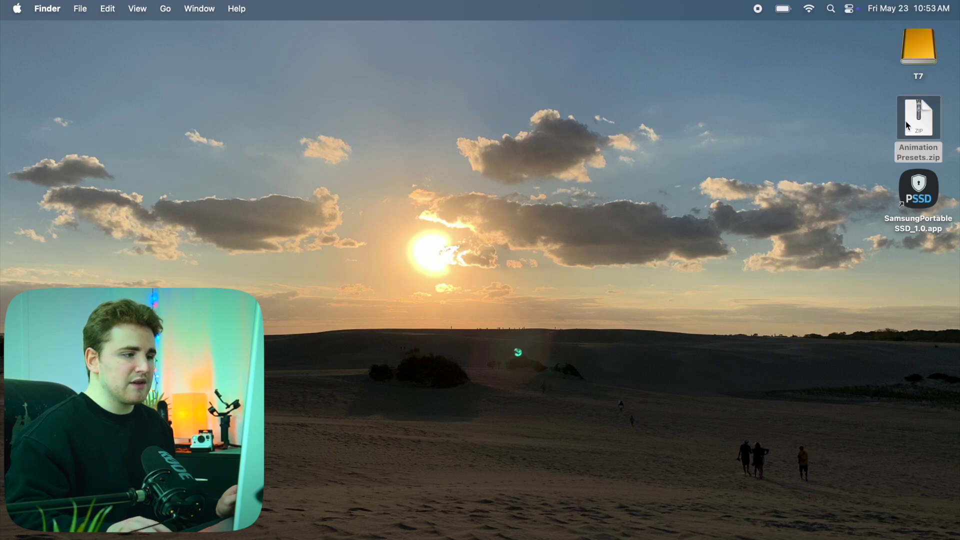
{"action": "left_click", "coordinate": [838, 131]}
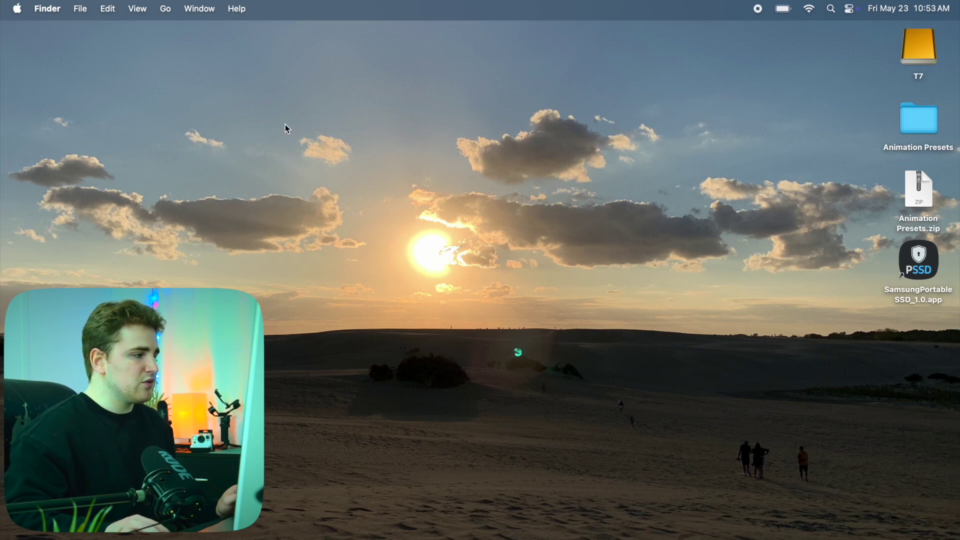
Step: Navigate from Home into Movies › Motion Templates › Effects, then back to Motion Templates
{"action": "left_click", "coordinate": [166, 9]}
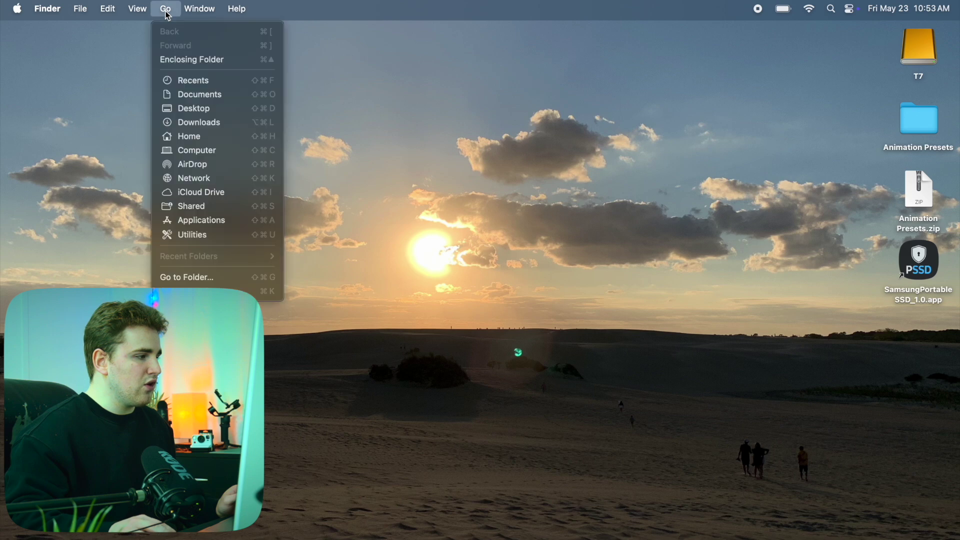
{"action": "left_click", "coordinate": [178, 137]}
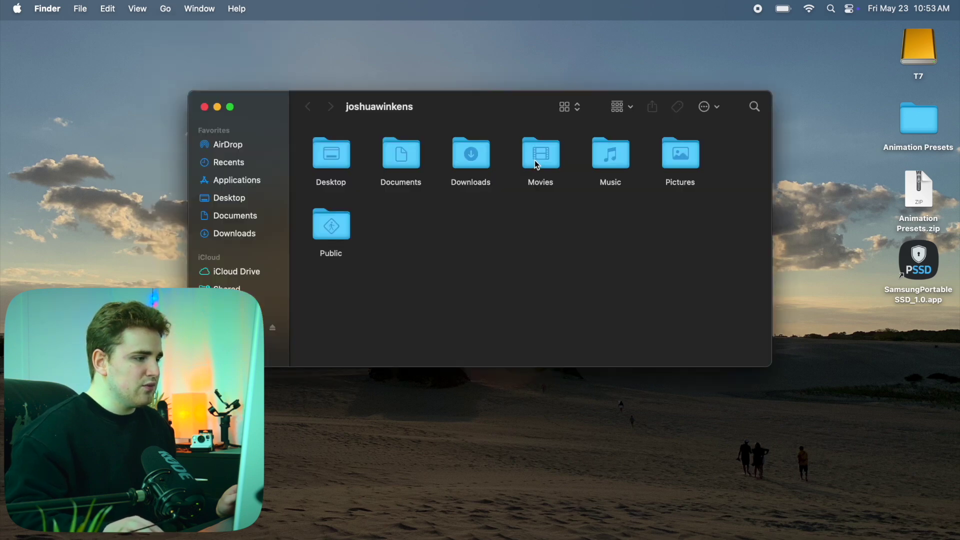
{"action": "double_click", "coordinate": [538, 165]}
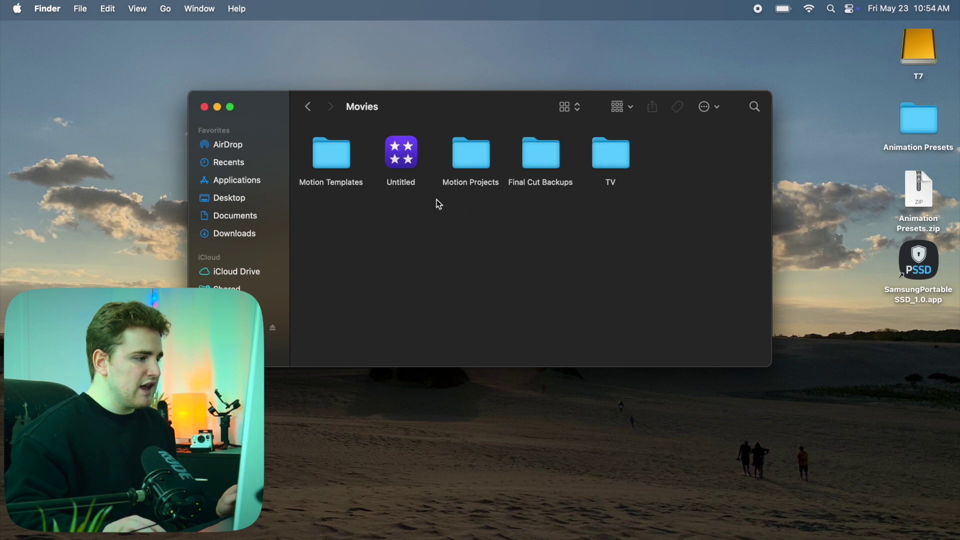
{"action": "double_click", "coordinate": [337, 161]}
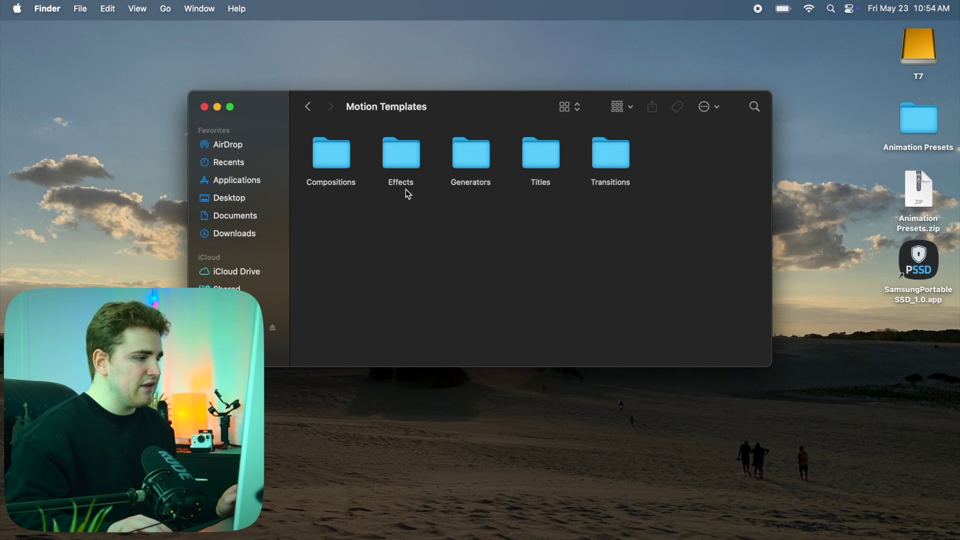
{"action": "left_click", "coordinate": [406, 157]}
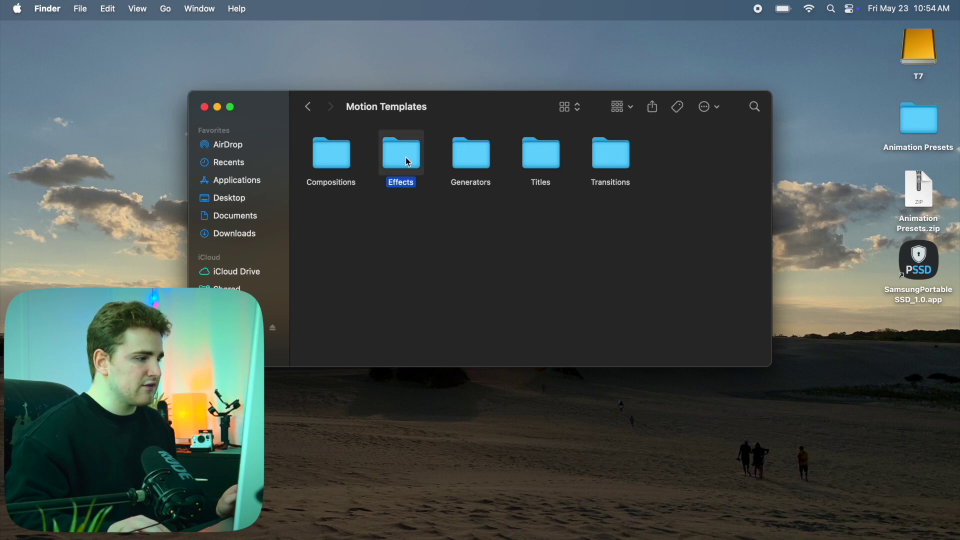
{"action": "double_click", "coordinate": [408, 161]}
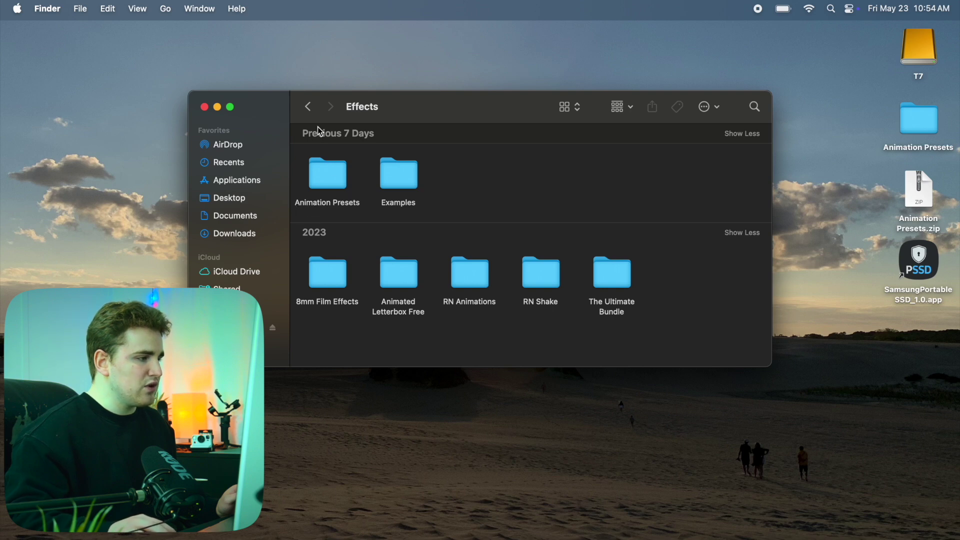
{"action": "left_click", "coordinate": [312, 112]}
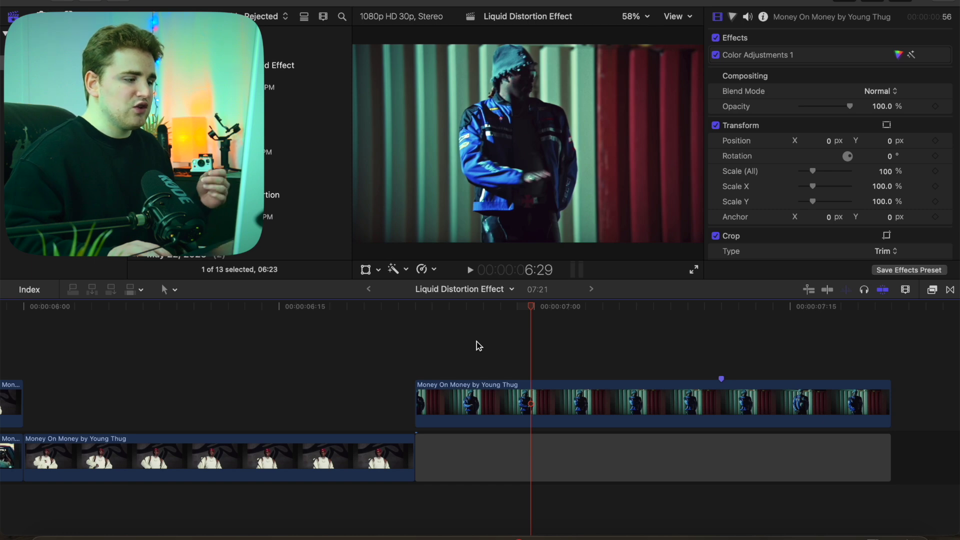
Step: Option-drag the Money On Money clip upward to stack a duplicate above it, and select the copy
{"action": "left_click", "coordinate": [543, 404]}
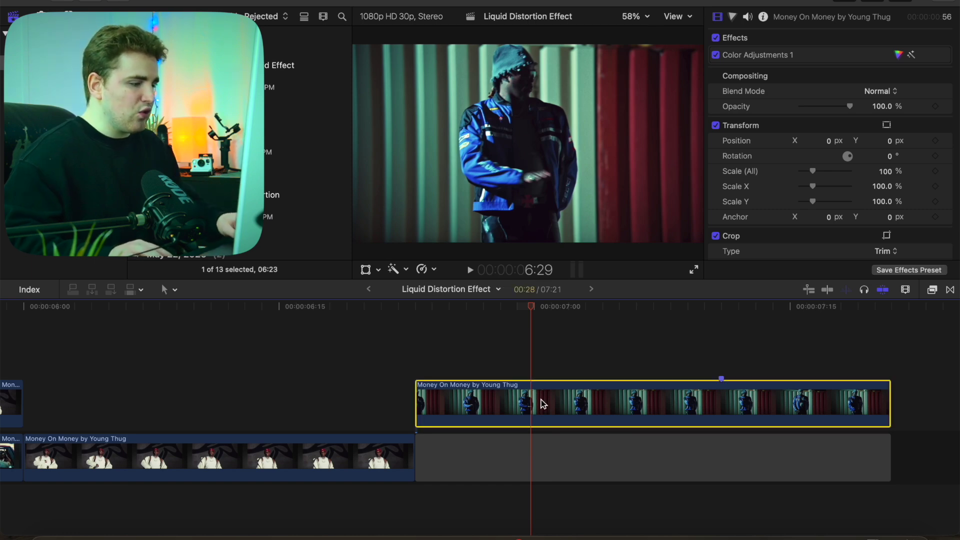
{"action": "left_click_drag", "start_coordinate": [543, 397], "coordinate": [544, 376]}
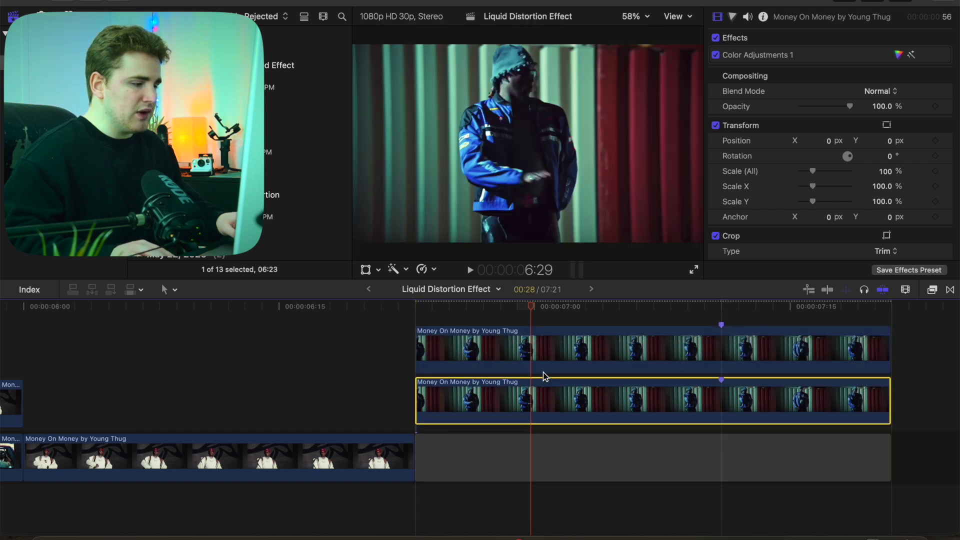
{"action": "scroll", "coordinate": [544, 380], "scroll_direction": "left", "scroll_amount": 2}
{"action": "scroll", "coordinate": [544, 380], "scroll_direction": "up", "scroll_amount": 1}
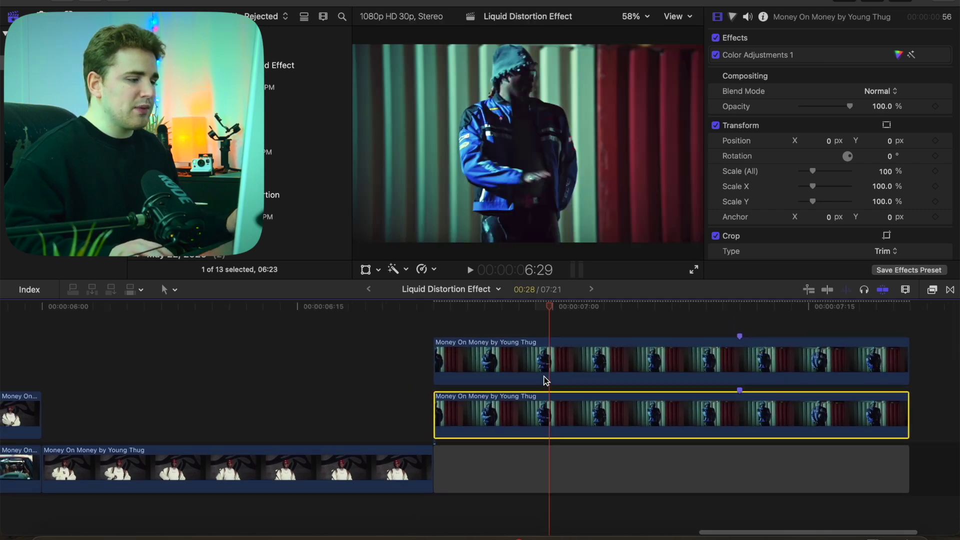
{"action": "left_click", "coordinate": [549, 367]}
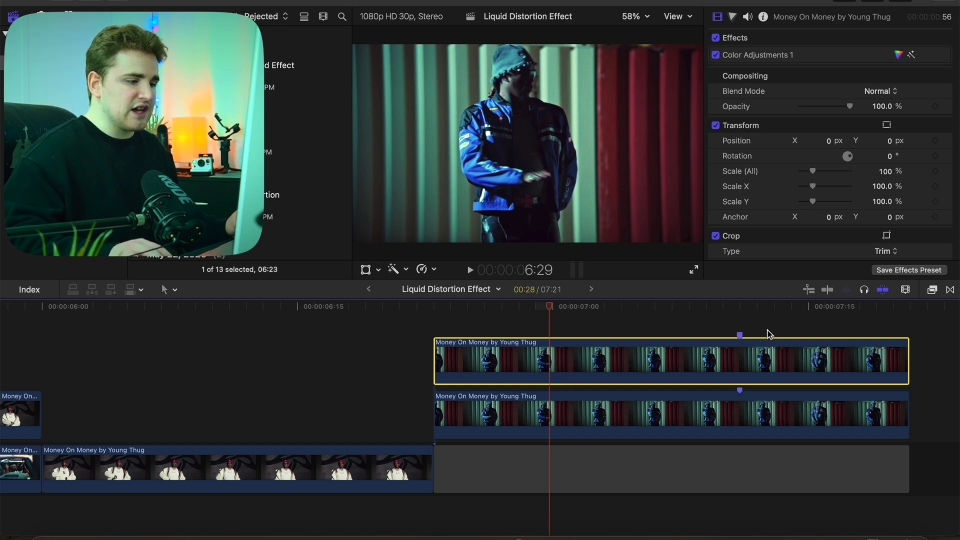
Step: Drag Magnetic Mask from the Masks and Keying effects onto the upper Money On Money copy
{"action": "left_click", "coordinate": [932, 291]}
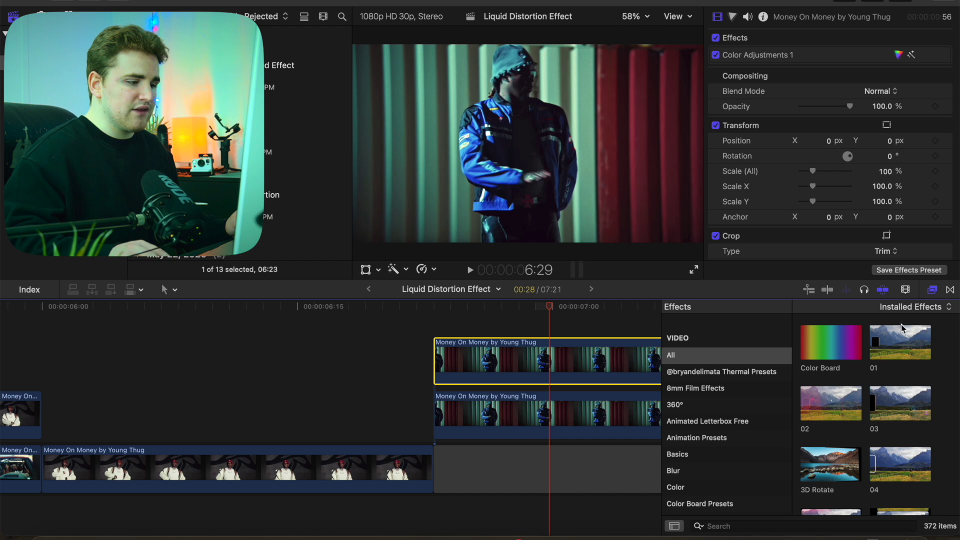
{"action": "scroll", "coordinate": [735, 423], "scroll_direction": "down", "scroll_amount": 10}
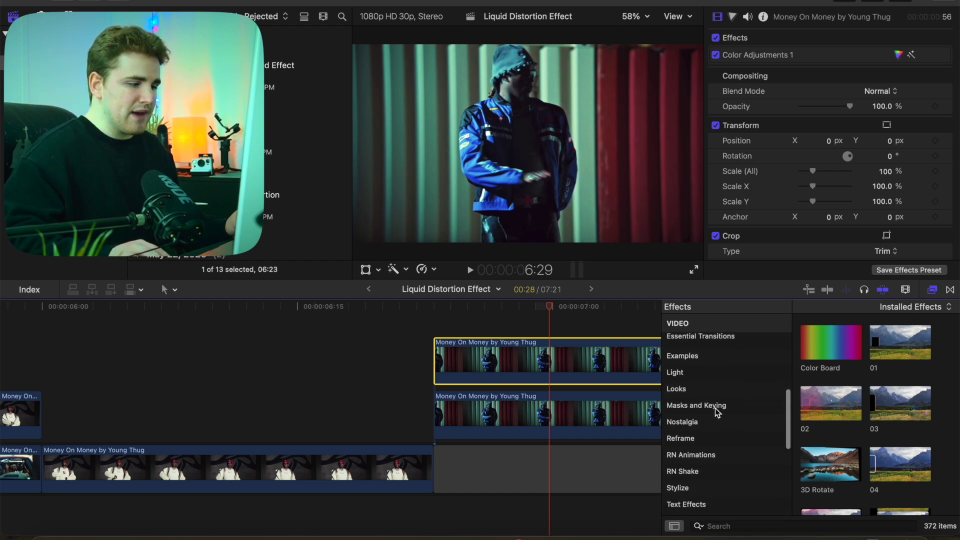
{"action": "left_click", "coordinate": [716, 407]}
{"action": "scroll", "coordinate": [819, 440], "scroll_direction": "down", "scroll_amount": 2}
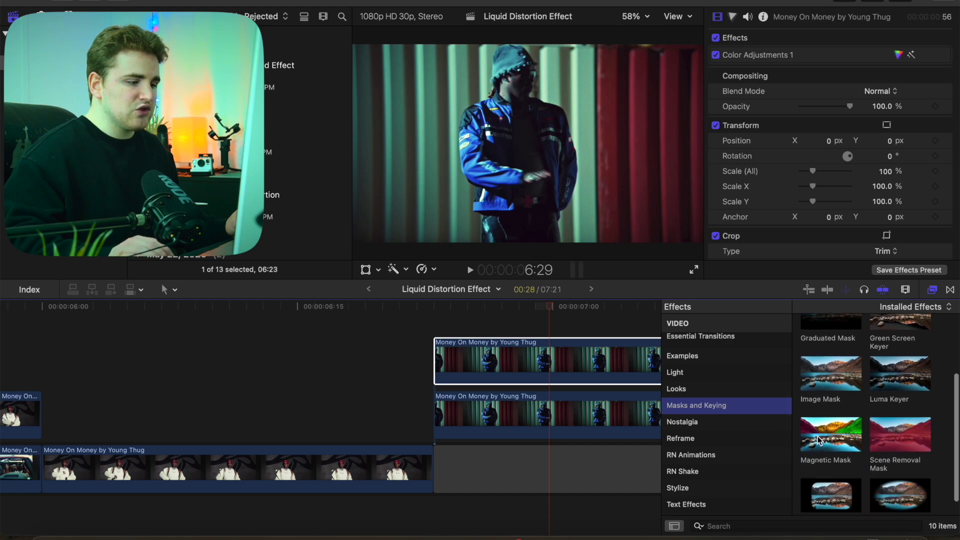
{"action": "scroll", "coordinate": [819, 440], "scroll_direction": "down", "scroll_amount": 1}
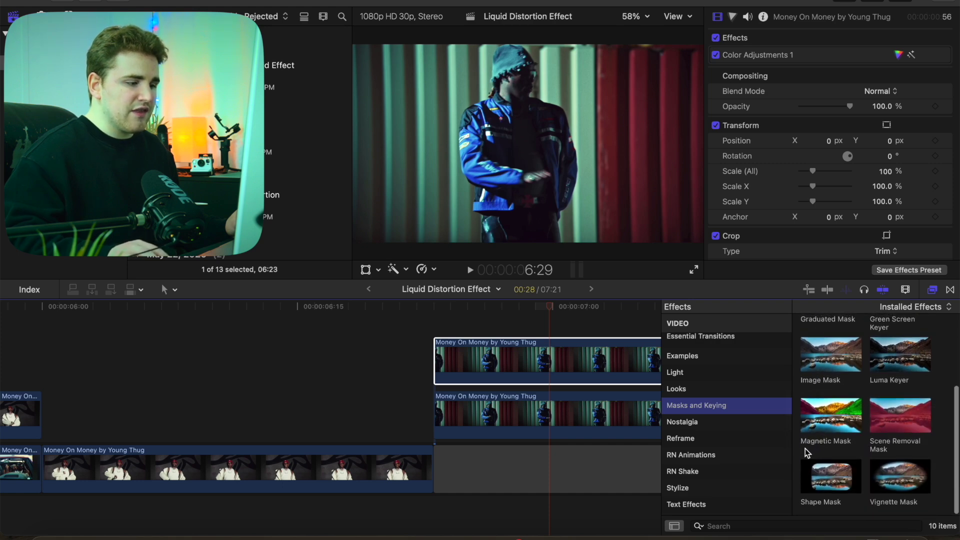
{"action": "left_click_drag", "start_coordinate": [838, 429], "coordinate": [625, 375]}
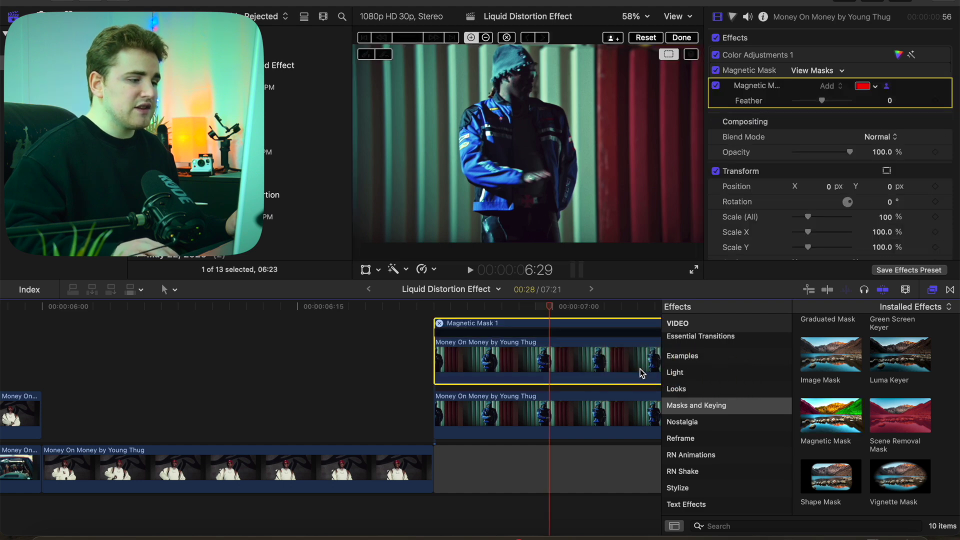
Step: Hide the Effects browser and mark the performer in the viewer as the mask subject
{"action": "left_click", "coordinate": [932, 292]}
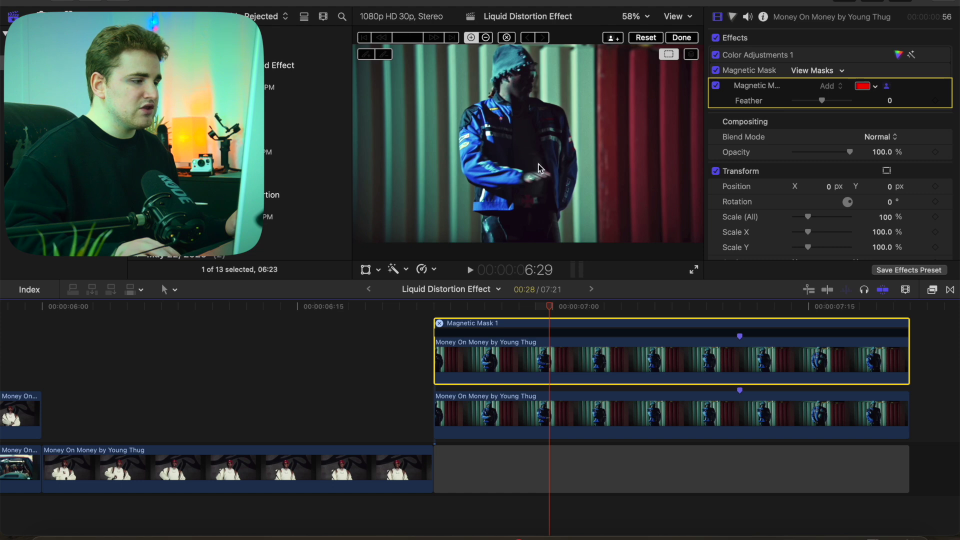
{"action": "left_click", "coordinate": [530, 152]}
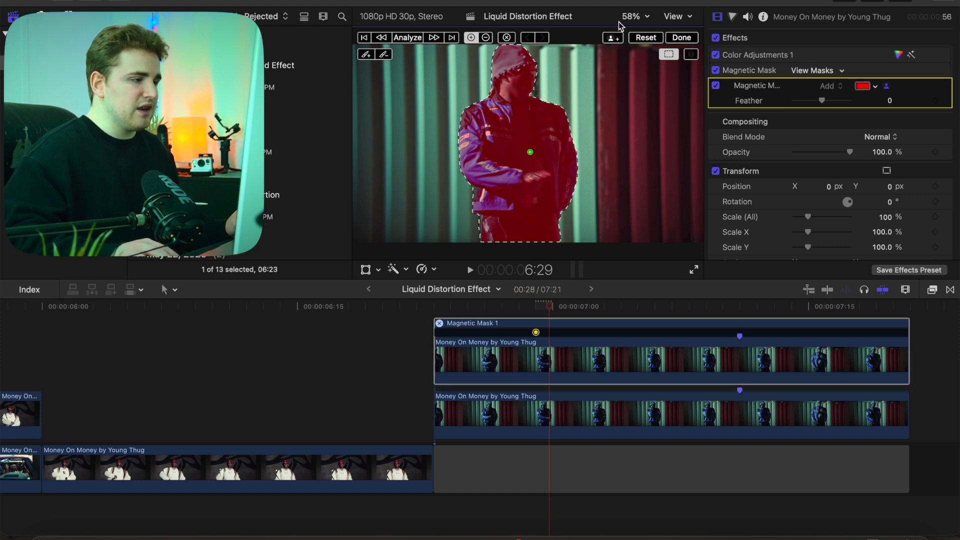
Step: Magnify the viewer to 200% and move in on the performer's jacket
{"action": "left_click", "coordinate": [633, 17]}
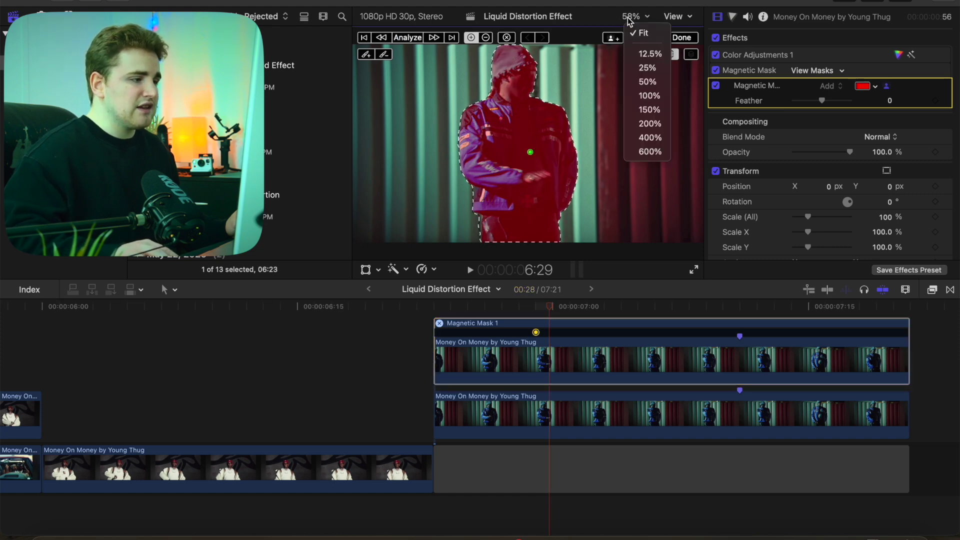
{"action": "left_click", "coordinate": [642, 124]}
{"action": "scroll", "coordinate": [677, 143], "scroll_direction": "up", "scroll_amount": 5}
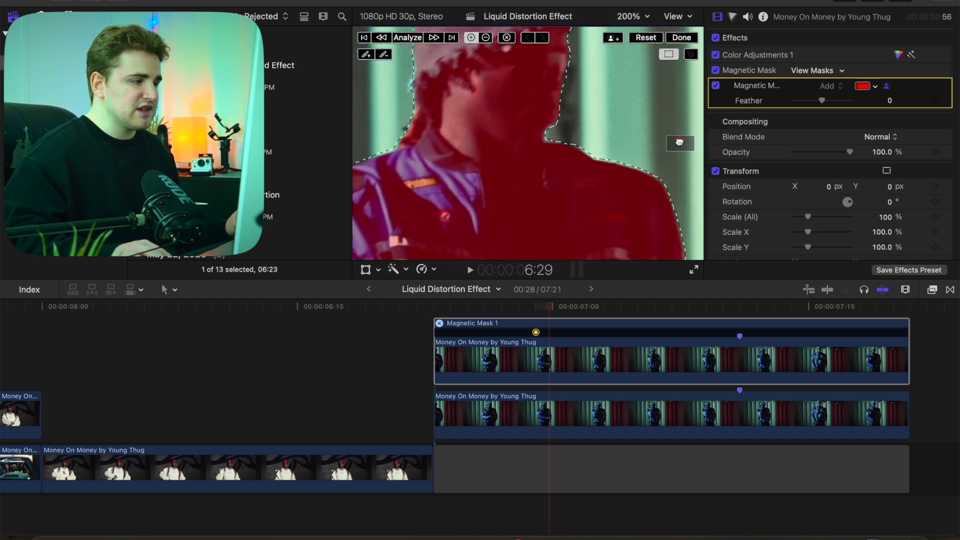
{"action": "scroll", "coordinate": [678, 141], "scroll_direction": "down", "scroll_amount": 5}
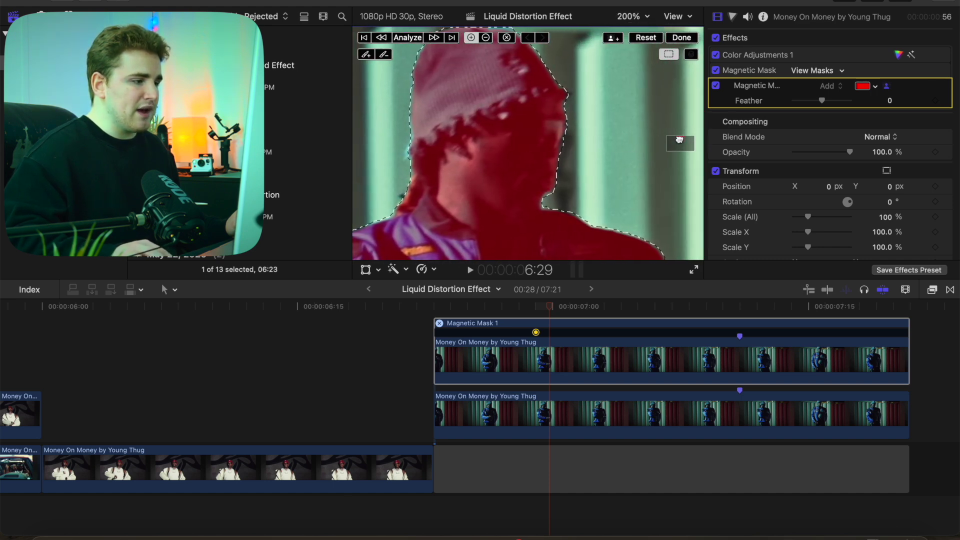
{"action": "scroll", "coordinate": [679, 143], "scroll_direction": "down", "scroll_amount": 5}
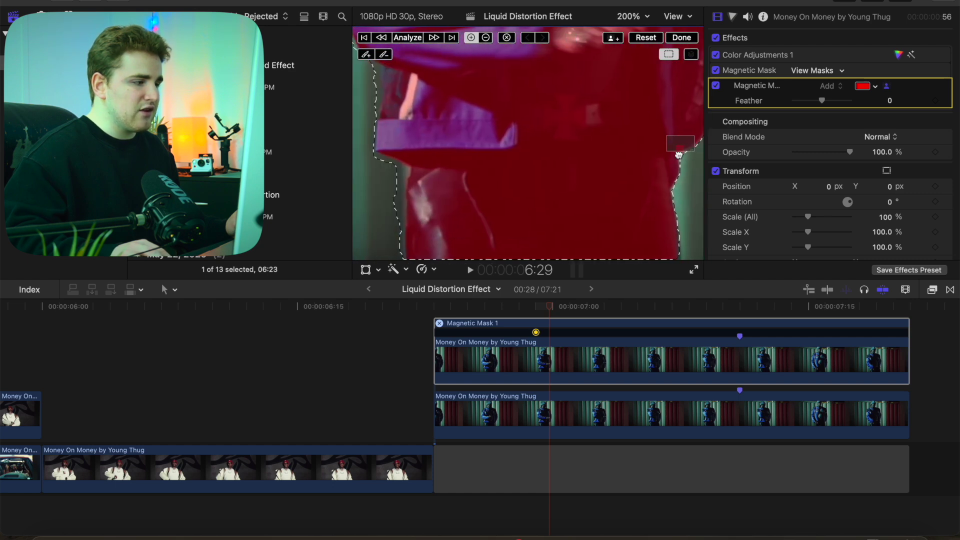
{"action": "scroll", "coordinate": [676, 152], "scroll_direction": "left", "scroll_amount": 6}
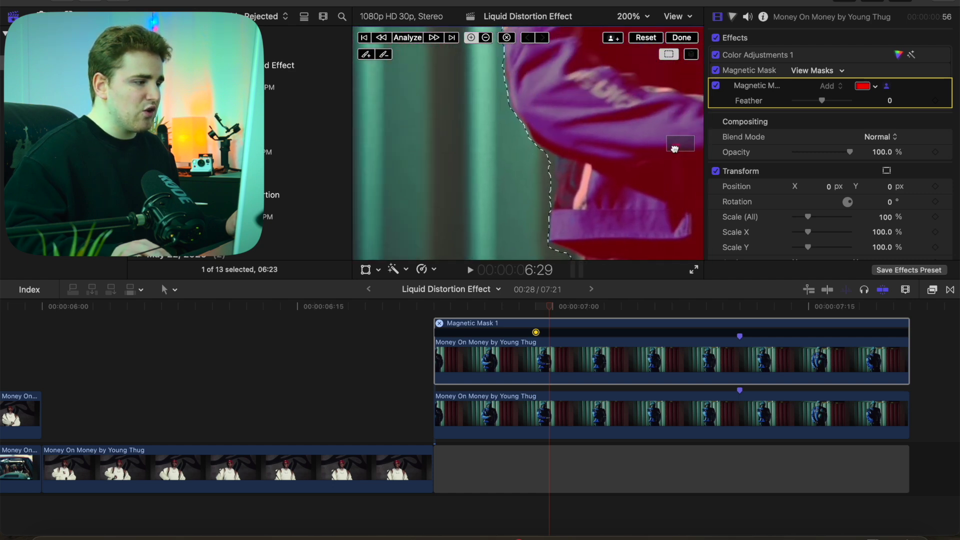
{"action": "scroll", "coordinate": [675, 144], "scroll_direction": "left", "scroll_amount": 6}
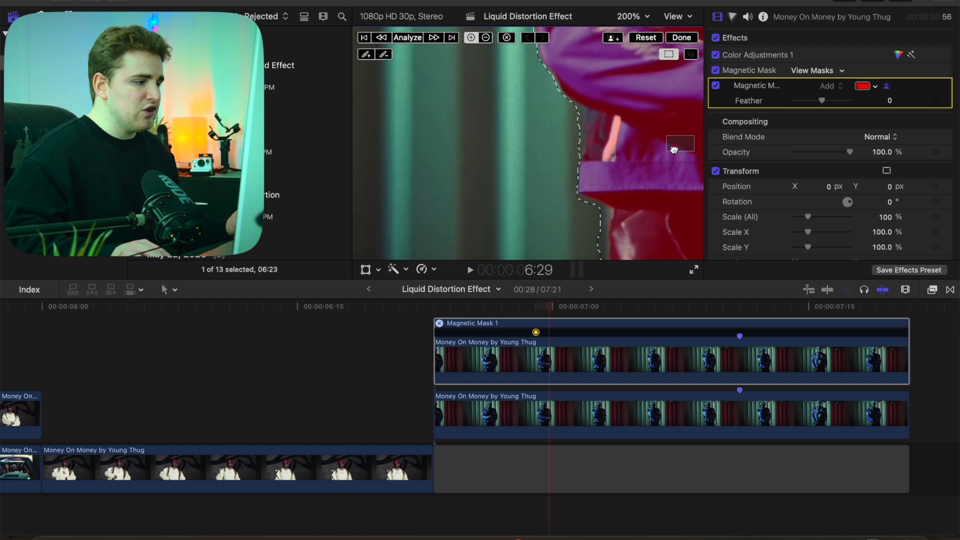
{"action": "scroll", "coordinate": [674, 149], "scroll_direction": "left", "scroll_amount": 1}
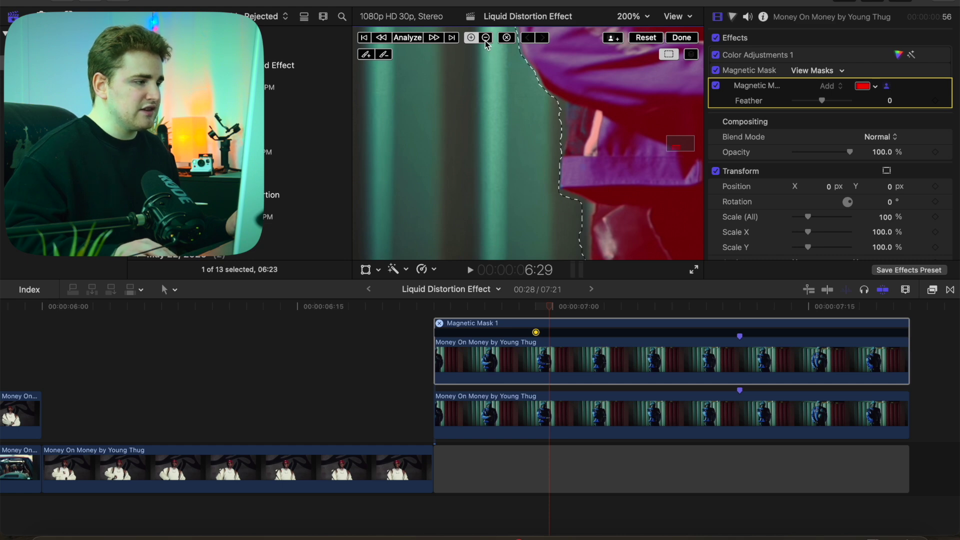
Step: Add the missed jacket edge and paint extra areas into the mask, then return the viewer to Fit
{"action": "left_click", "coordinate": [554, 108]}
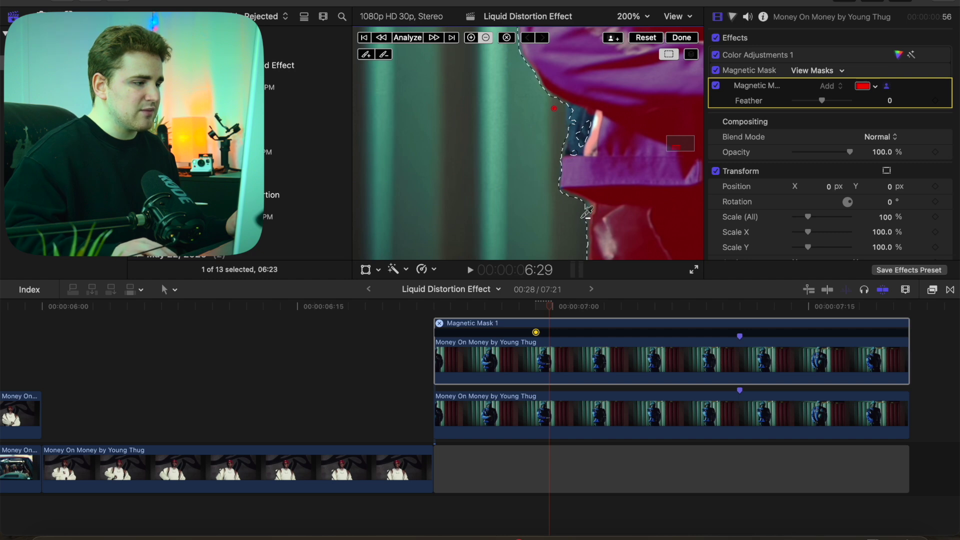
{"action": "left_click", "coordinate": [471, 38]}
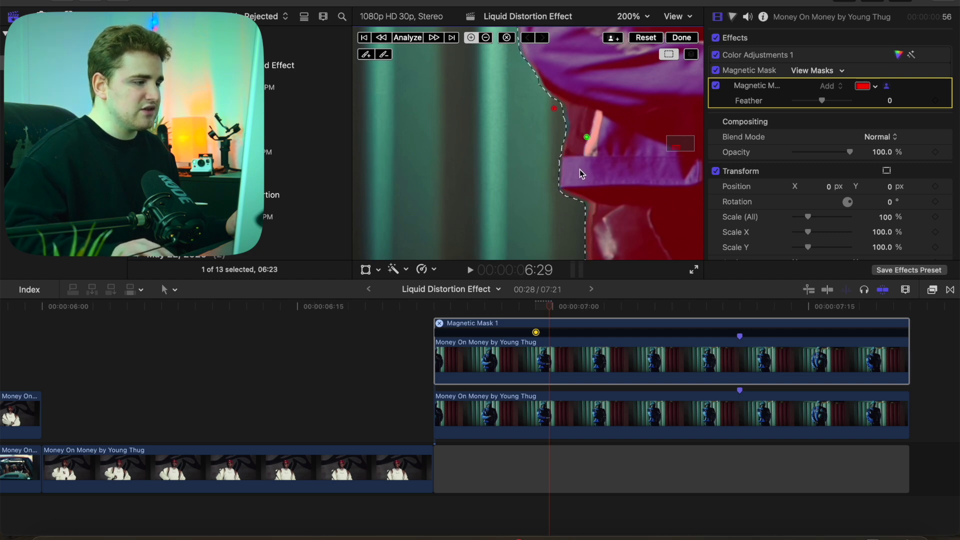
{"action": "left_click_drag", "start_coordinate": [678, 148], "coordinate": [677, 144]}
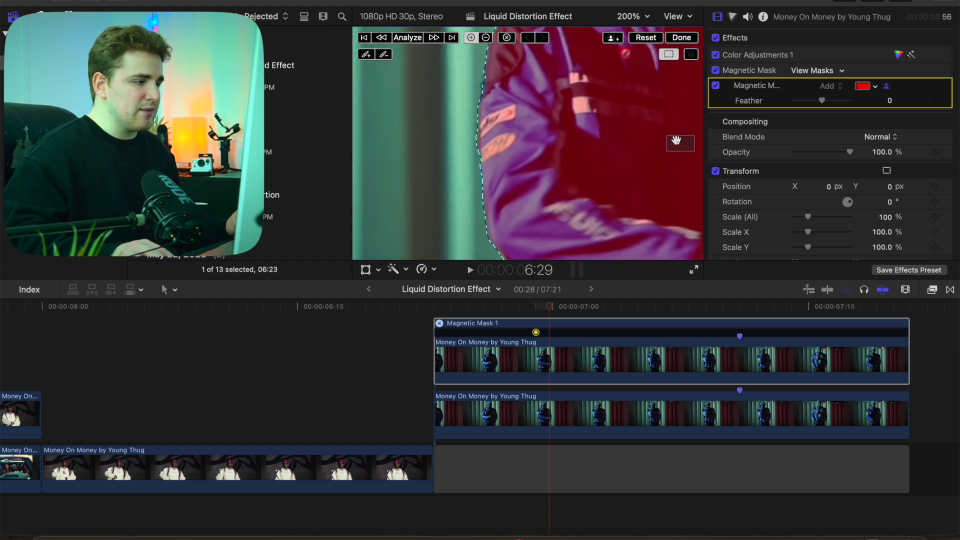
{"action": "left_click", "coordinate": [638, 18]}
{"action": "left_click", "coordinate": [637, 29]}
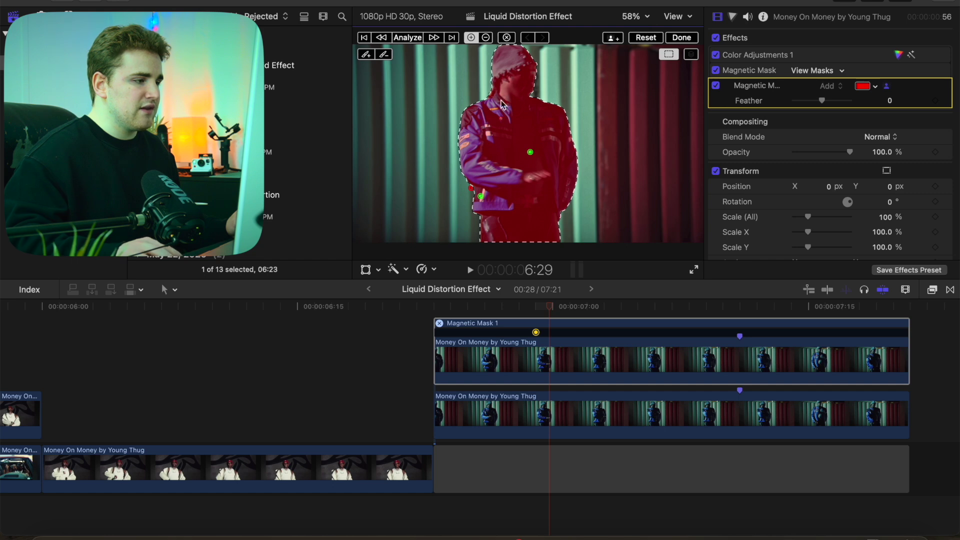
Step: Analyze the Magnetic Mask across the whole clip and finish mask editing with Done
{"action": "left_click", "coordinate": [408, 39]}
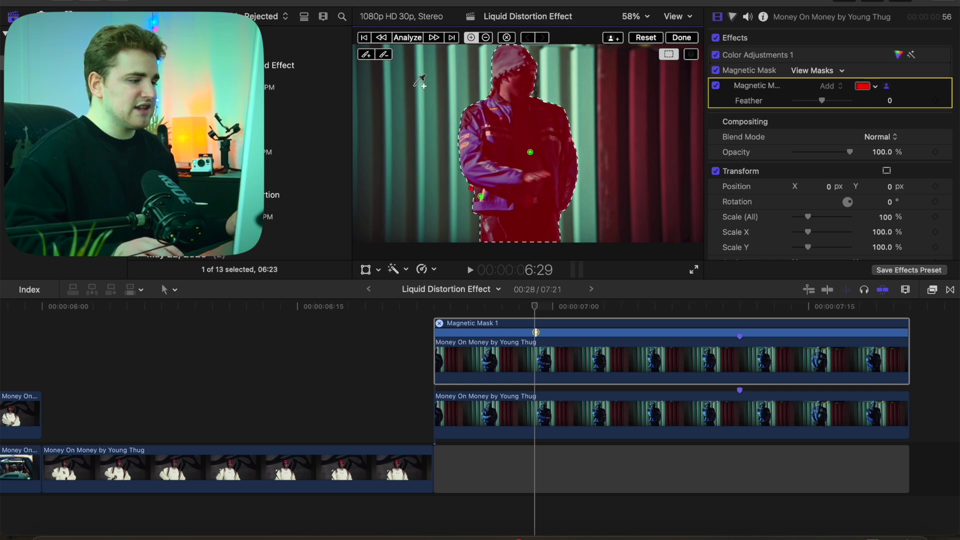
{"action": "left_click", "coordinate": [680, 39]}
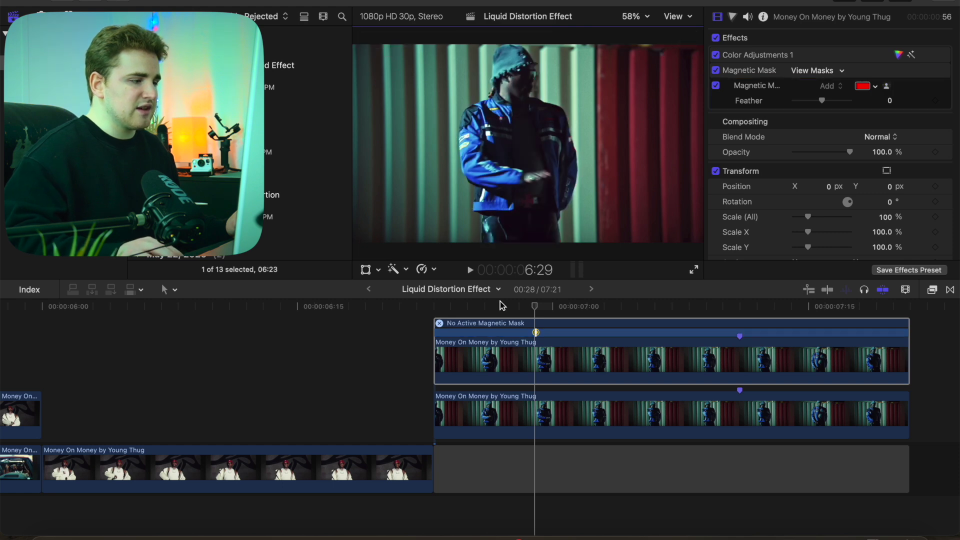
Step: Disable the lower performer clip with V, then scrub to 7:02 and from the start to 0:28
{"action": "left_click", "coordinate": [531, 422]}
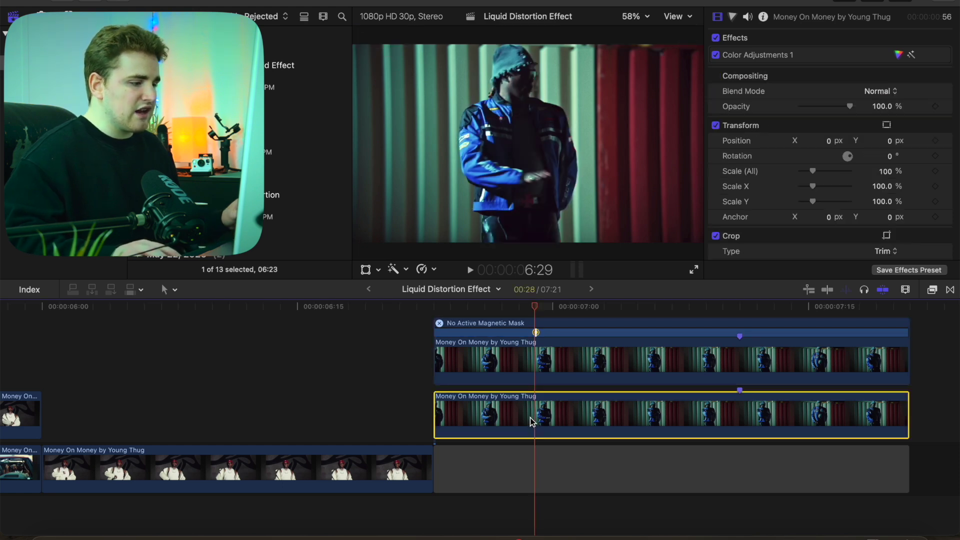
{"action": "key", "text": "v"}
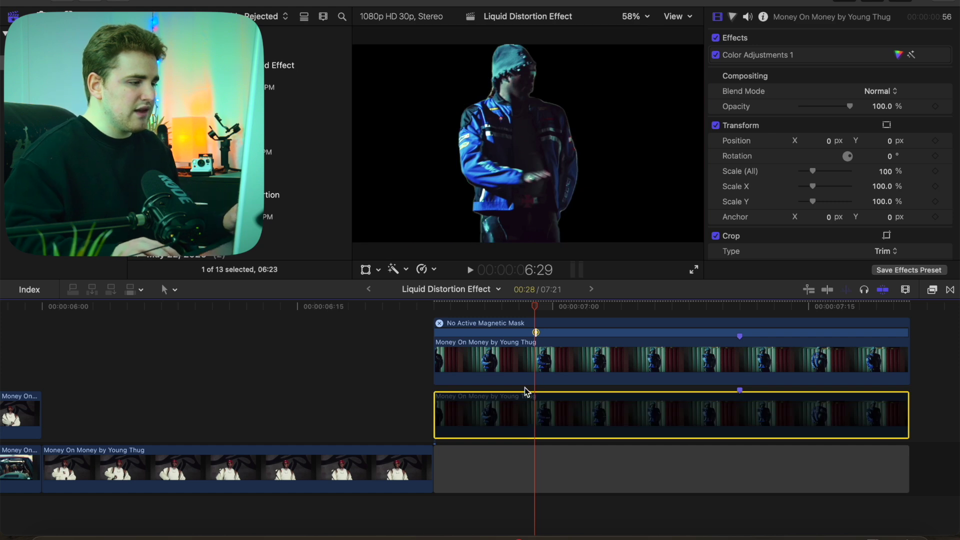
{"action": "left_click_drag", "start_coordinate": [537, 314], "coordinate": [501, 334]}
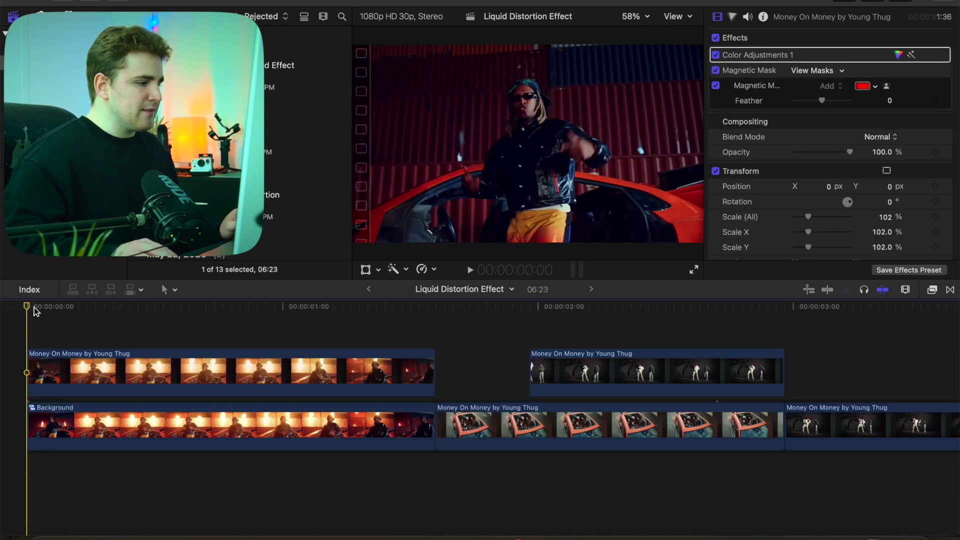
{"action": "left_click_drag", "start_coordinate": [34, 307], "coordinate": [266, 344]}
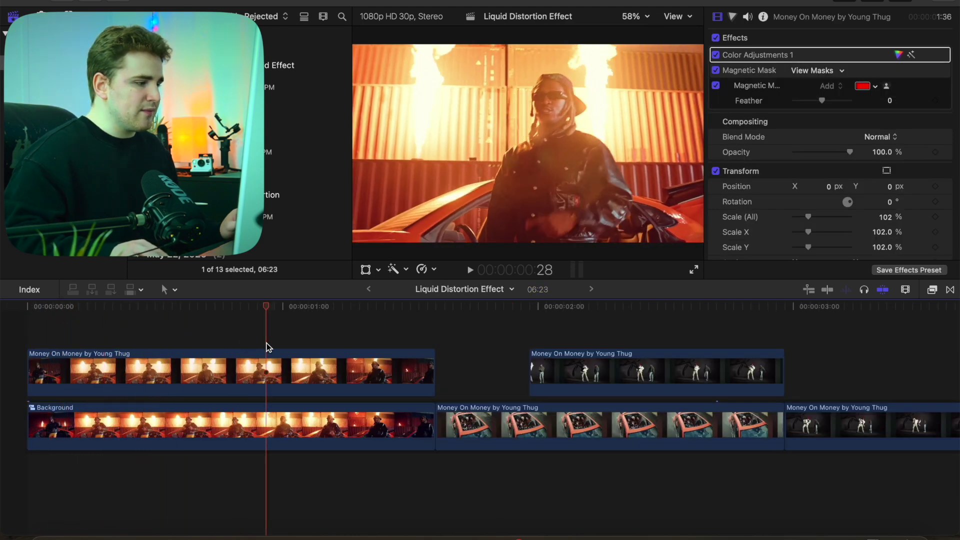
{"action": "left_click", "coordinate": [264, 432]}
{"action": "key", "text": "v"}
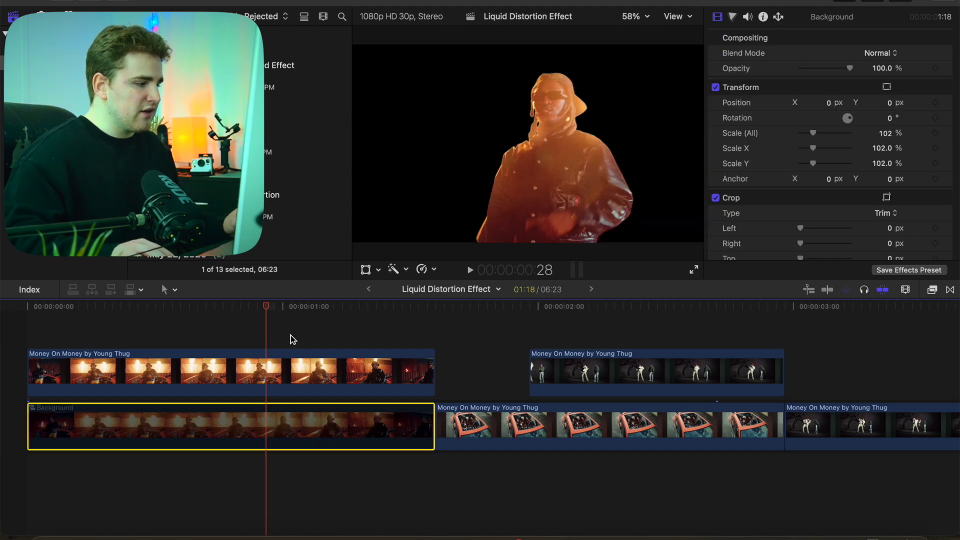
{"action": "left_click_drag", "start_coordinate": [265, 308], "coordinate": [248, 330]}
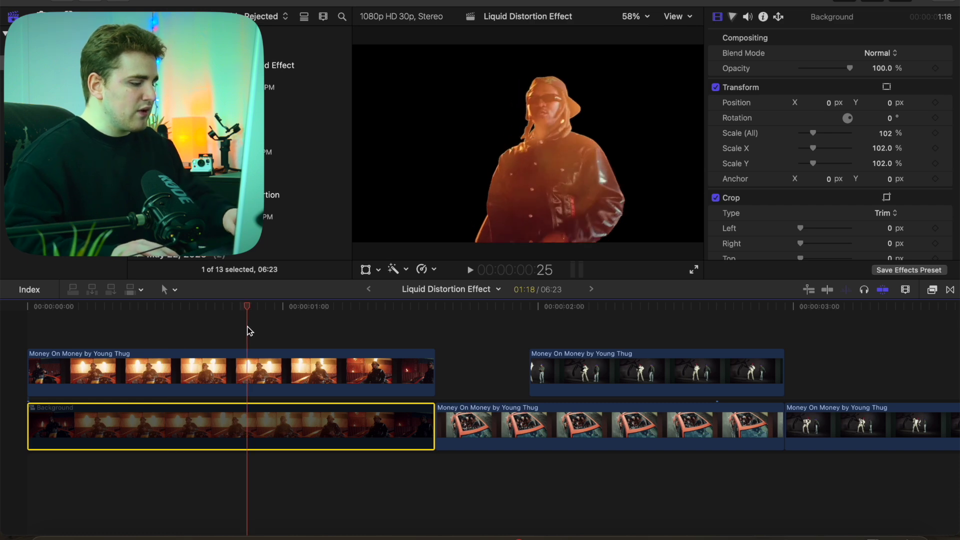
{"action": "key", "text": "v"}
{"action": "left_click", "coordinate": [228, 335]}
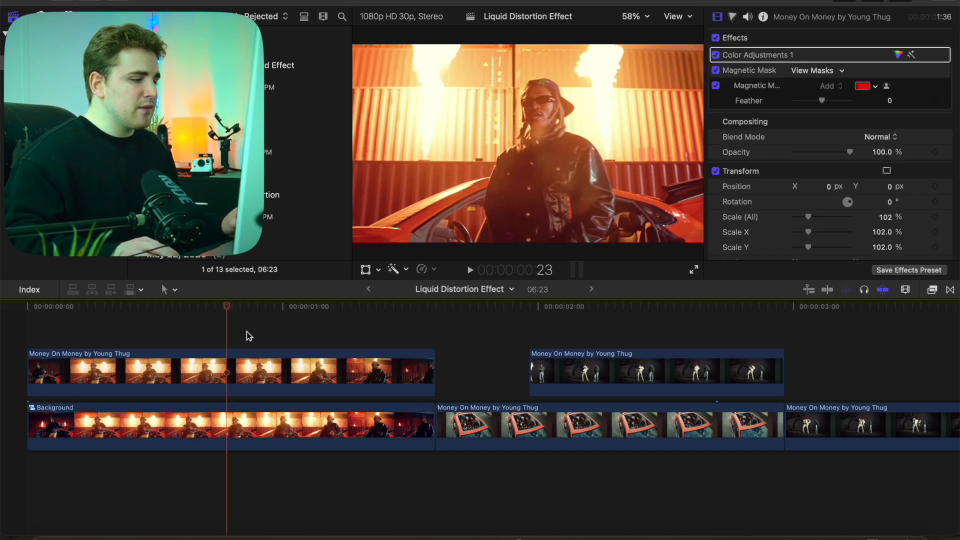
Step: Apply the Offset Slide 1 animation preset to the Background clip, then close the Effects browser
{"action": "left_click", "coordinate": [932, 291]}
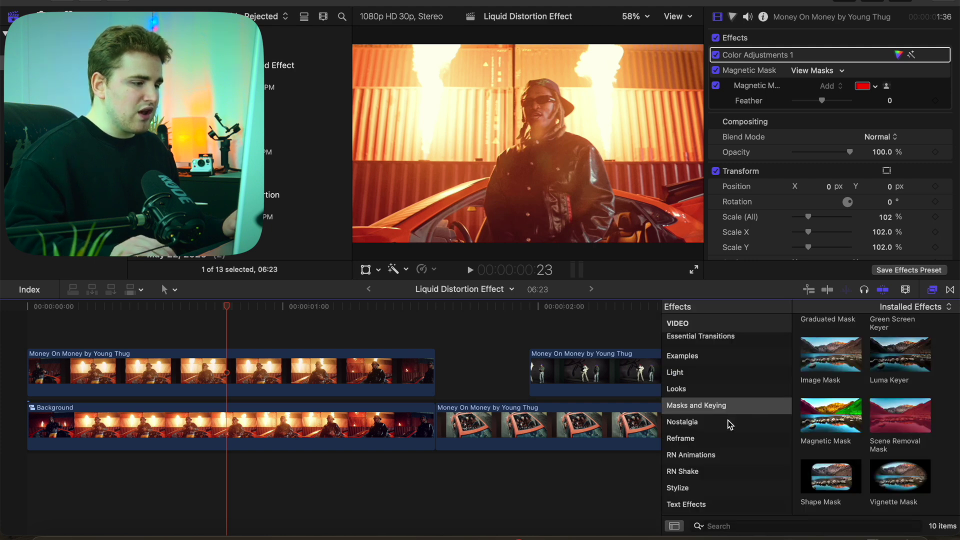
{"action": "scroll", "coordinate": [730, 424], "scroll_direction": "up", "scroll_amount": 10}
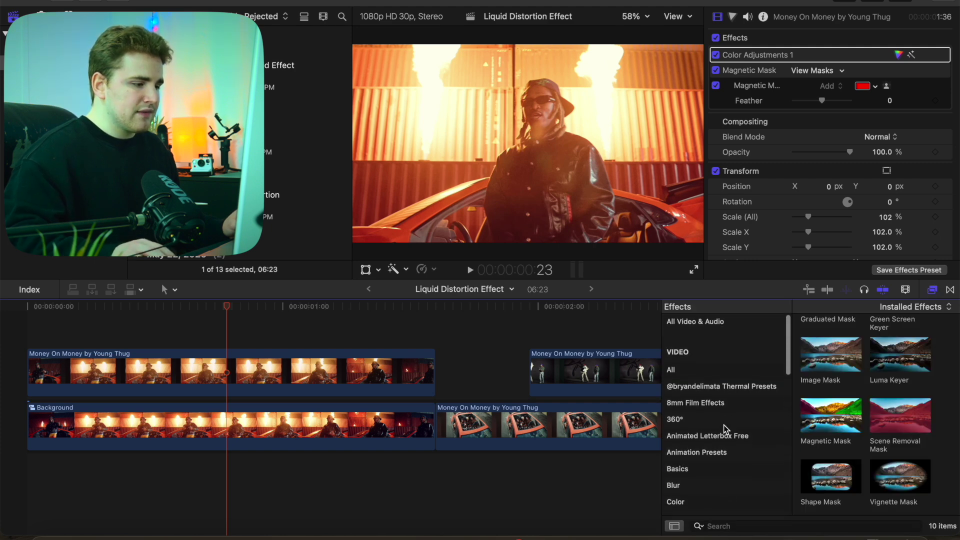
{"action": "left_click", "coordinate": [707, 451]}
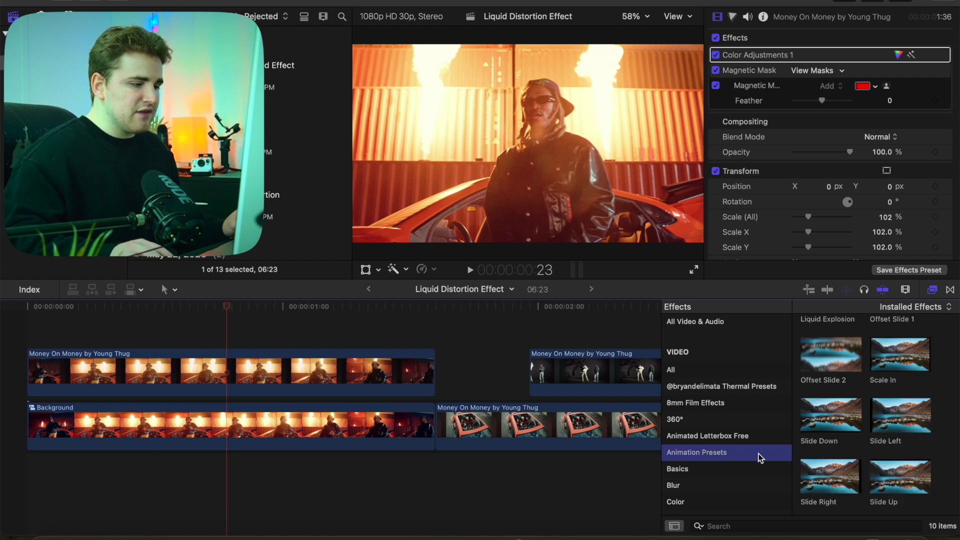
{"action": "scroll", "coordinate": [939, 435], "scroll_direction": "up", "scroll_amount": 5}
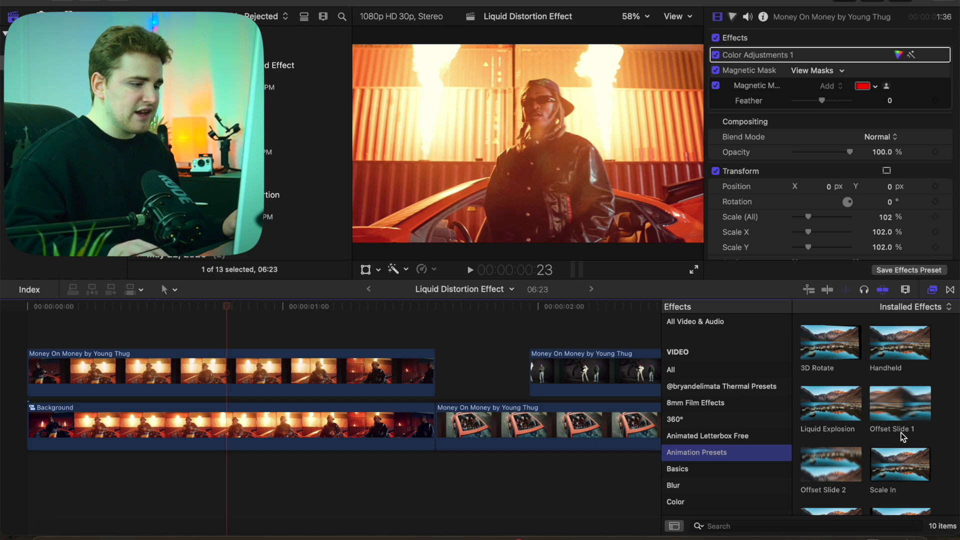
{"action": "left_click_drag", "start_coordinate": [906, 407], "coordinate": [406, 418]}
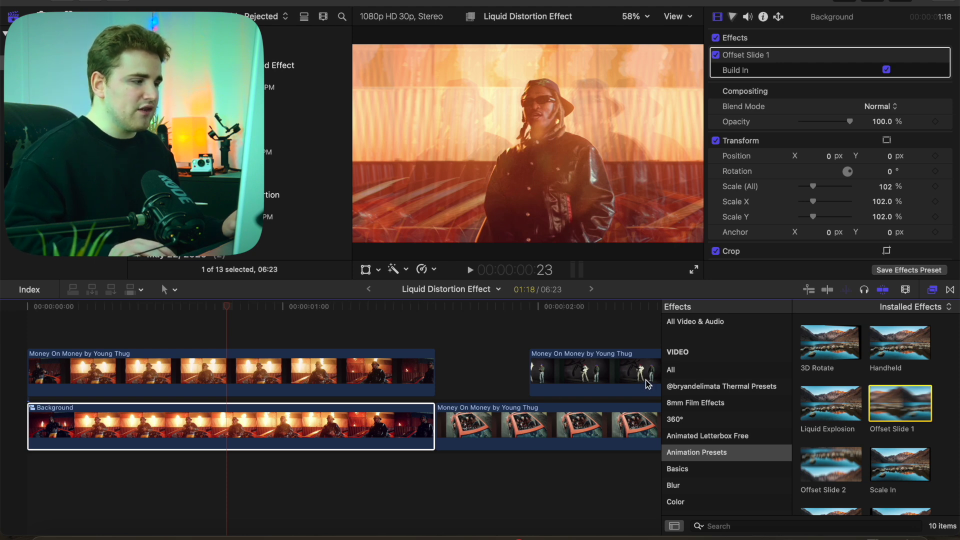
{"action": "left_click", "coordinate": [932, 294]}
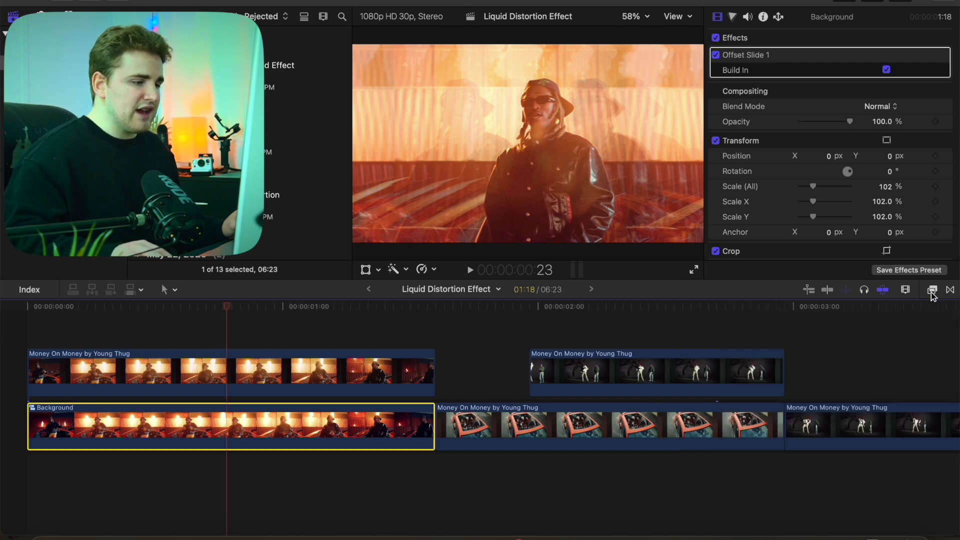
{"action": "left_click", "coordinate": [23, 340]}
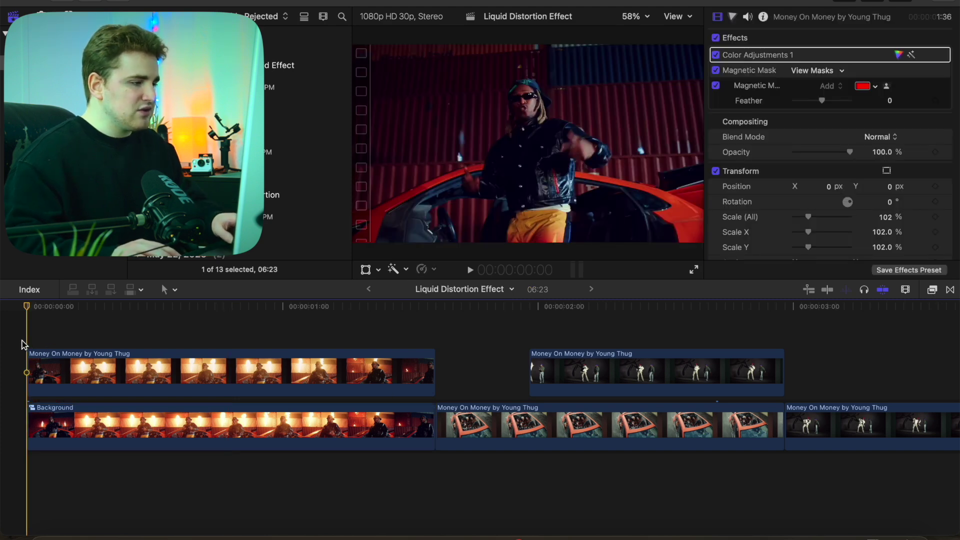
{"action": "key", "text": "space"}
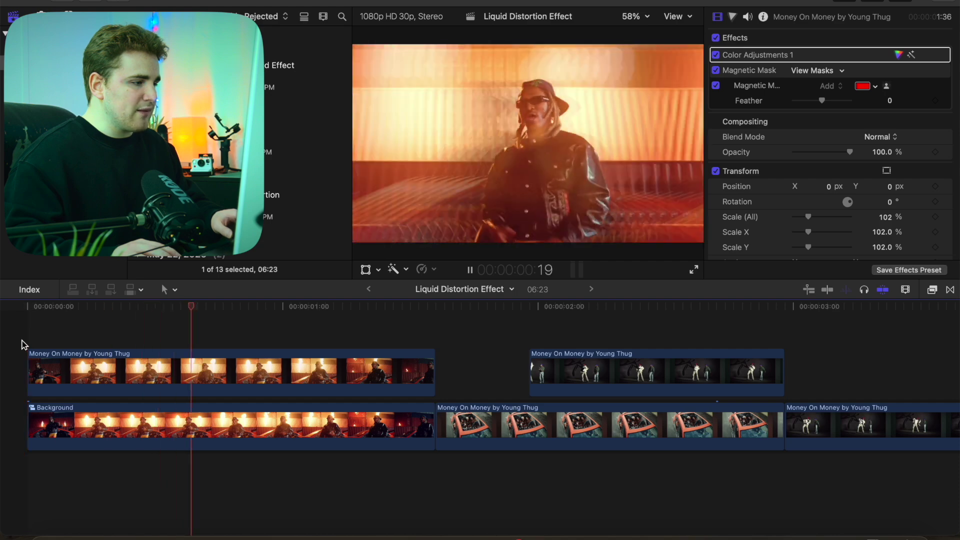
{"action": "left_click", "coordinate": [21, 344]}
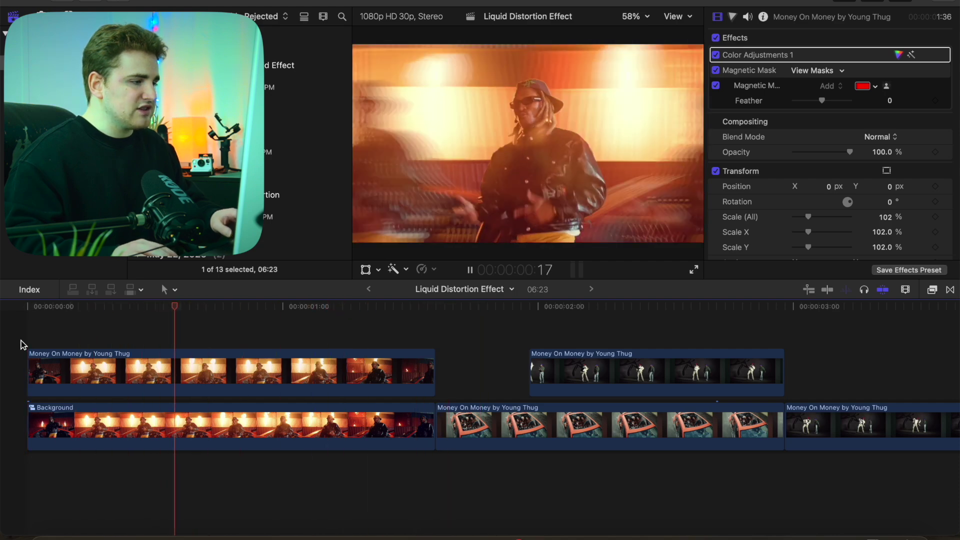
{"action": "left_click", "coordinate": [22, 344]}
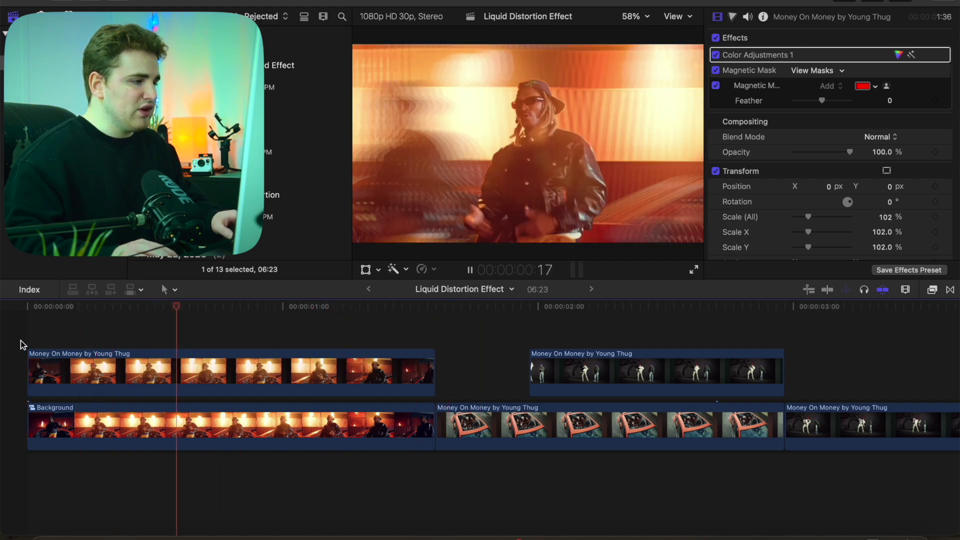
{"action": "left_click", "coordinate": [21, 342]}
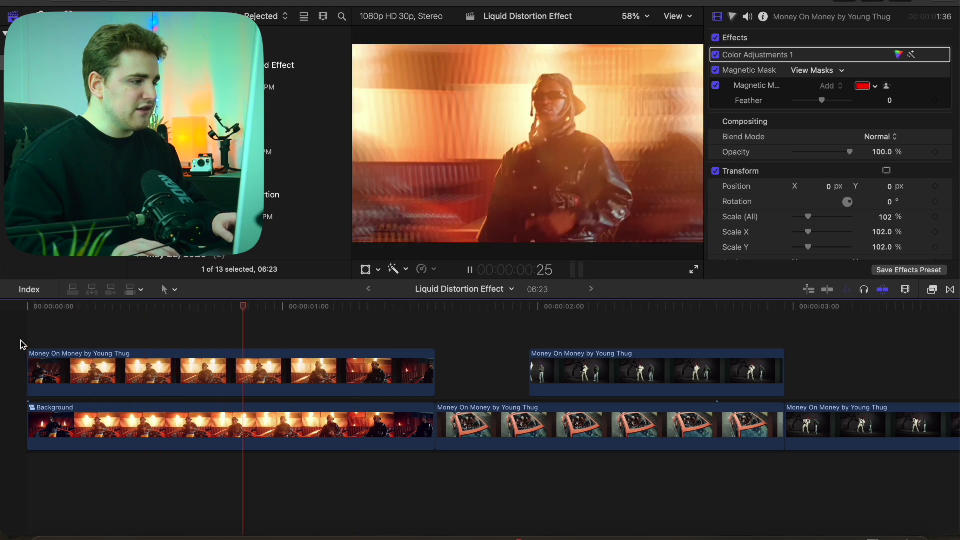
{"action": "left_click", "coordinate": [324, 330]}
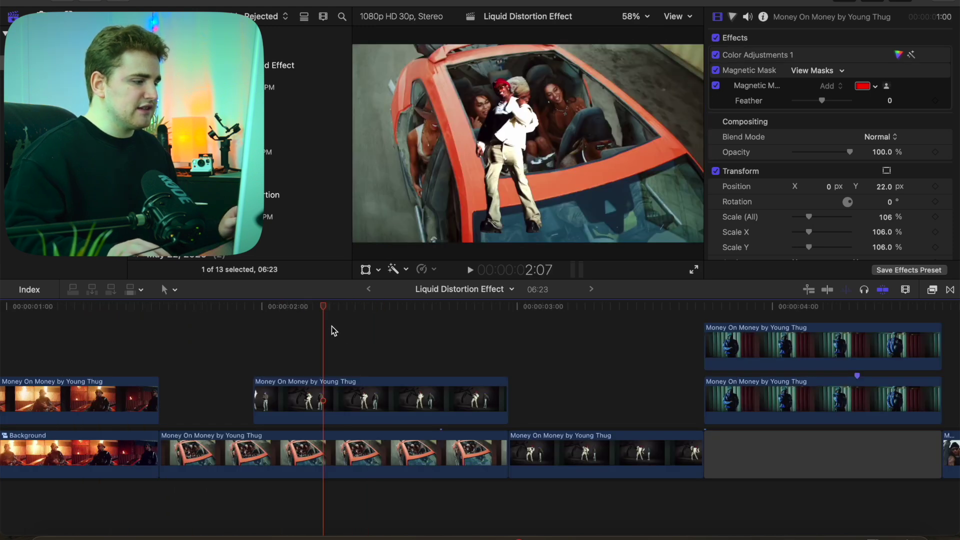
Step: Scrub to 1:18, select the dancers clips, and check the end of the middle-row clip
{"action": "left_click_drag", "start_coordinate": [325, 307], "coordinate": [596, 436]}
{"action": "left_click", "coordinate": [596, 436]}
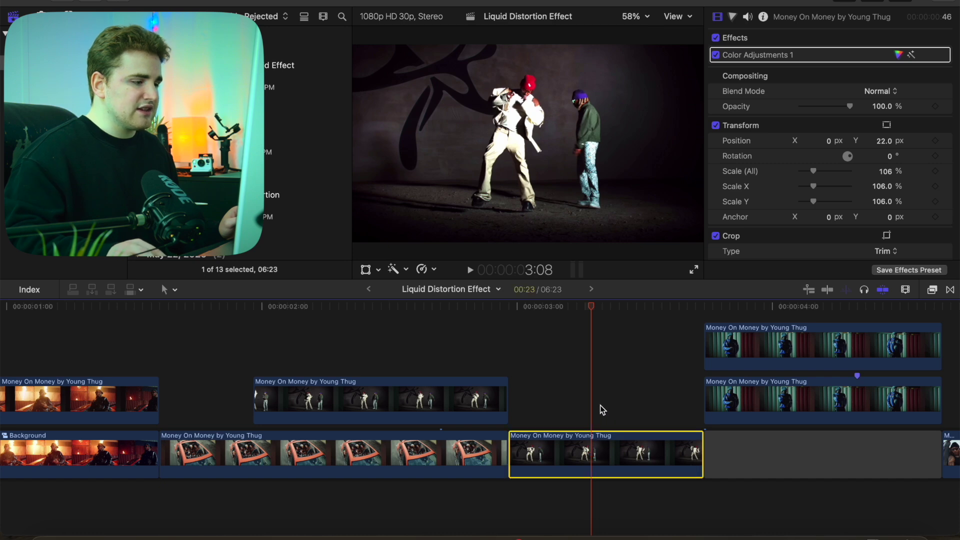
{"action": "left_click", "coordinate": [444, 360]}
{"action": "left_click", "coordinate": [442, 392]}
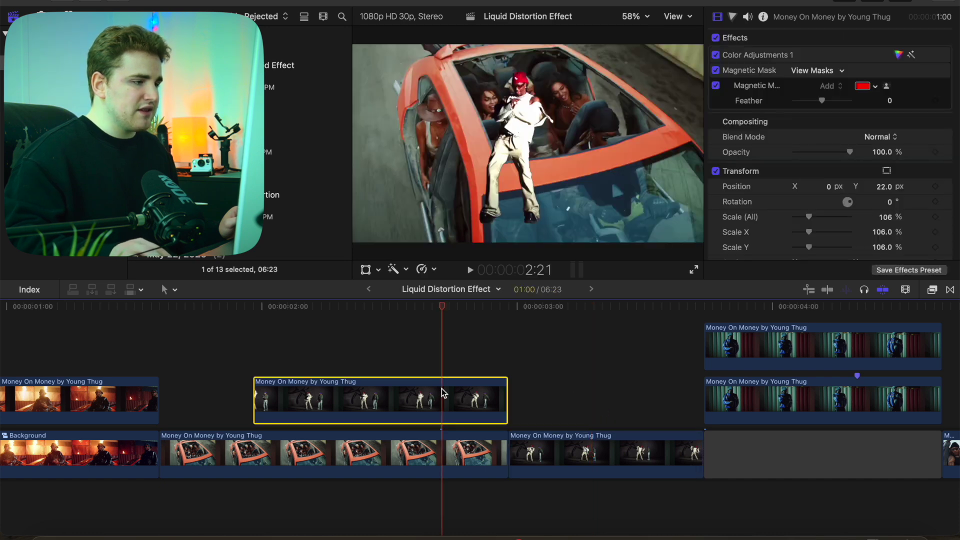
{"action": "left_click_drag", "start_coordinate": [445, 313], "coordinate": [509, 328]}
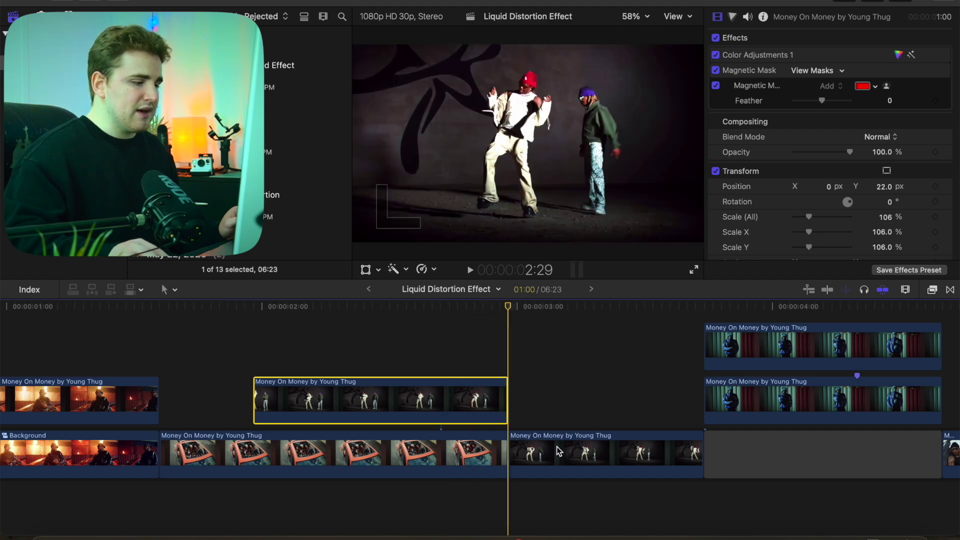
Step: Play from 1:18 to 3:08, park the playhead at 2:09 on the car shot, and open the Effects browser
{"action": "left_click", "coordinate": [160, 362]}
{"action": "key", "text": "space"}
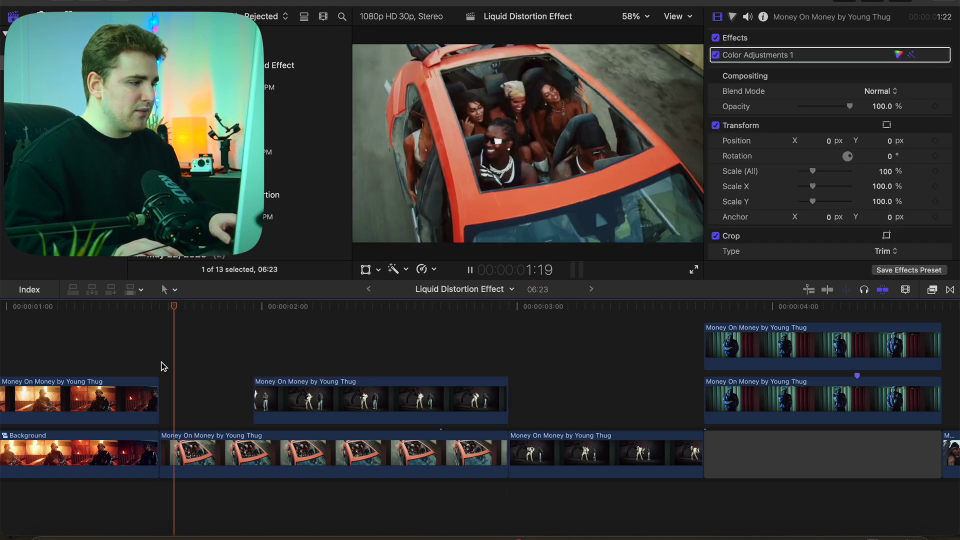
{"action": "key", "text": "space"}
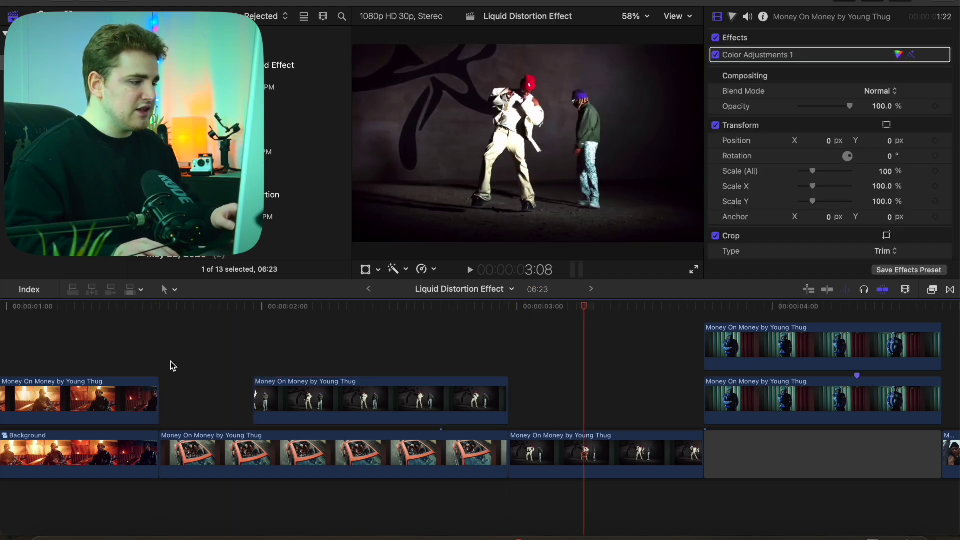
{"action": "left_click", "coordinate": [345, 355]}
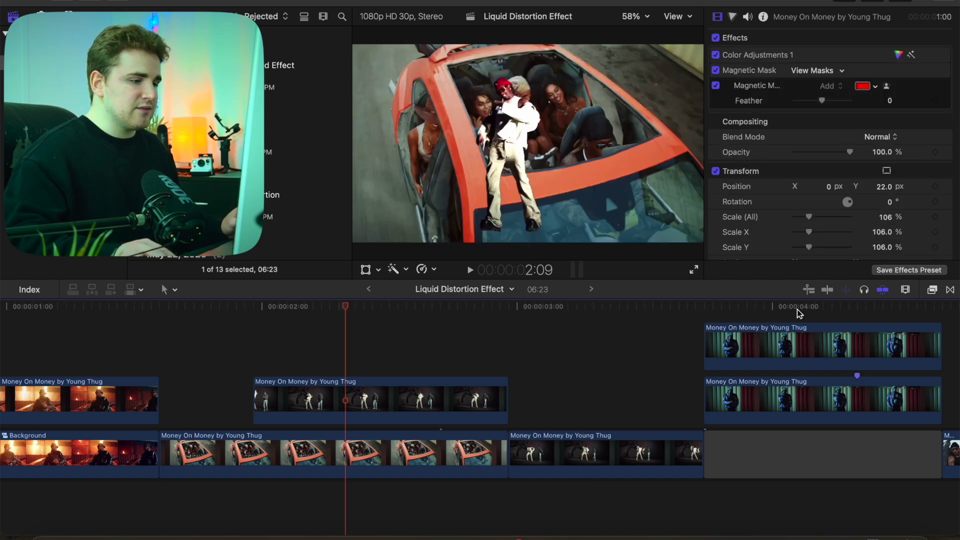
{"action": "left_click", "coordinate": [931, 291]}
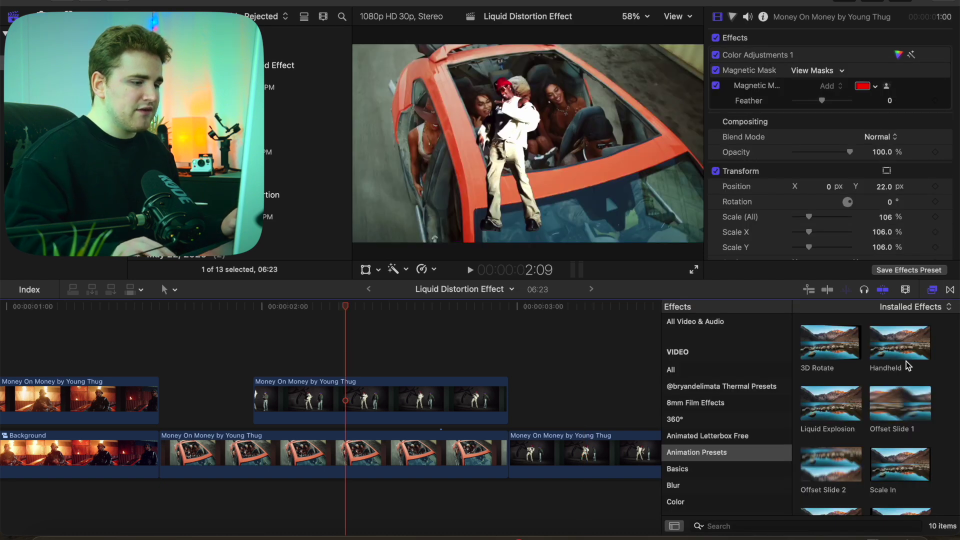
Step: Apply the Slide Up preset to the upper performer clip, close the Effects browser, and return the playhead to 1:18
{"action": "scroll", "coordinate": [943, 404], "scroll_direction": "down", "scroll_amount": 5}
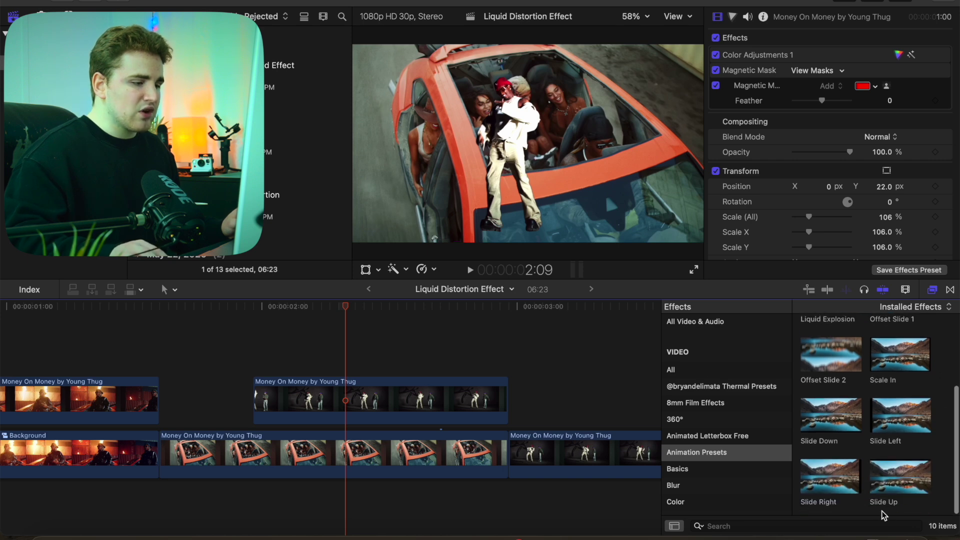
{"action": "left_click_drag", "start_coordinate": [896, 484], "coordinate": [442, 394]}
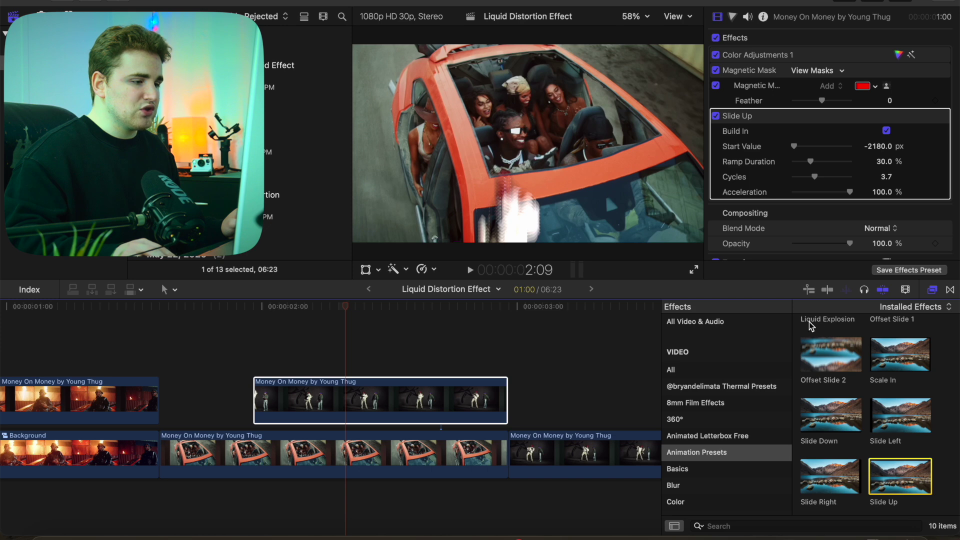
{"action": "left_click", "coordinate": [933, 291]}
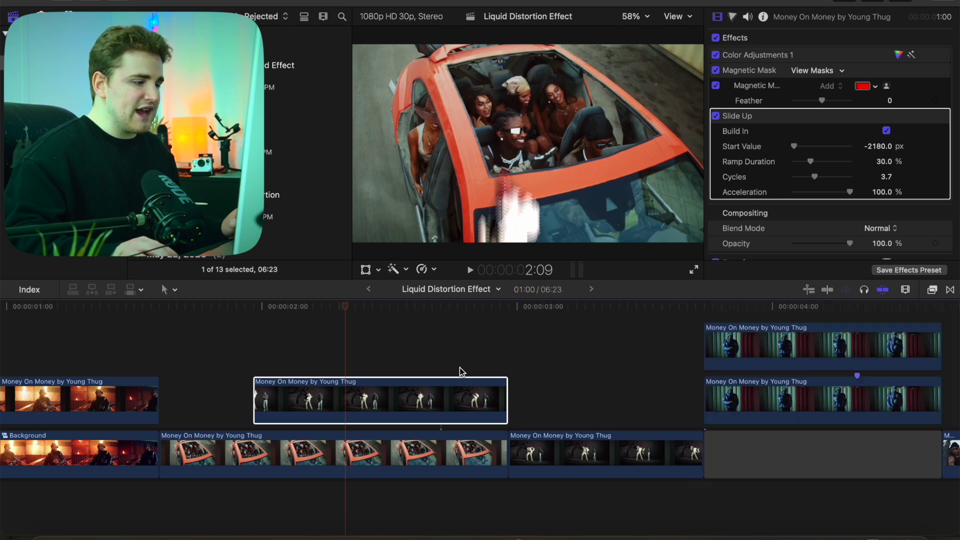
{"action": "left_click", "coordinate": [163, 364]}
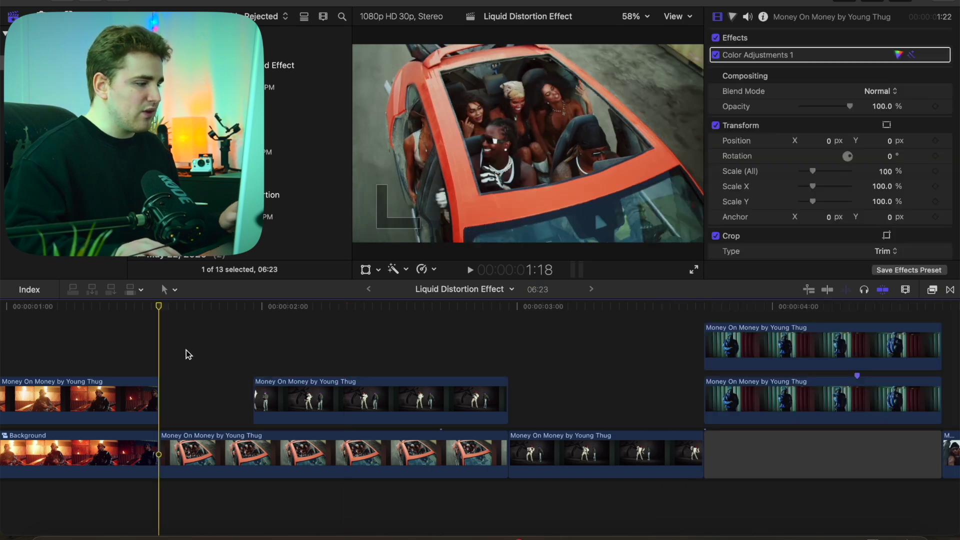
Step: Preview the Slide Up entrance around 1:22–2:23, then move to the stacked blue-jacket clips at 3:22
{"action": "key", "text": "space"}
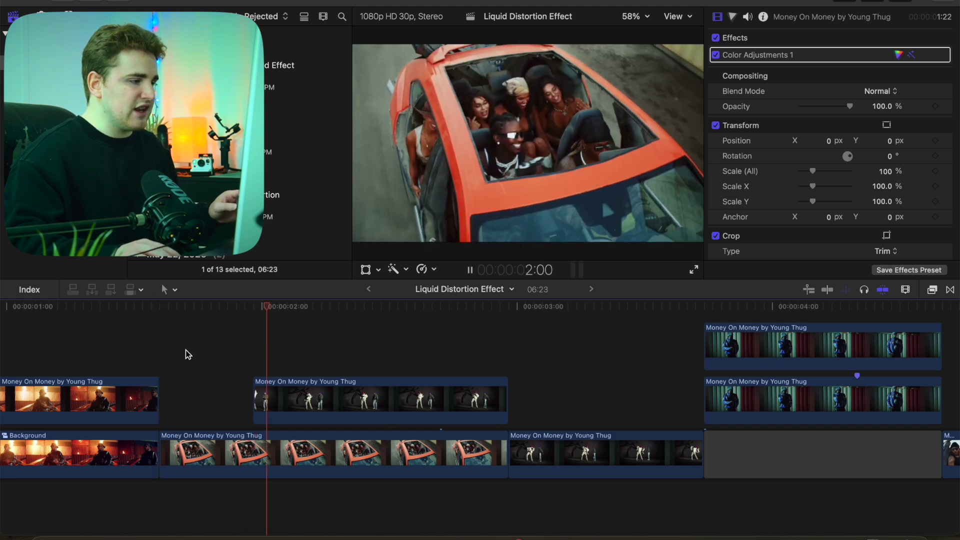
{"action": "left_click", "coordinate": [188, 355]}
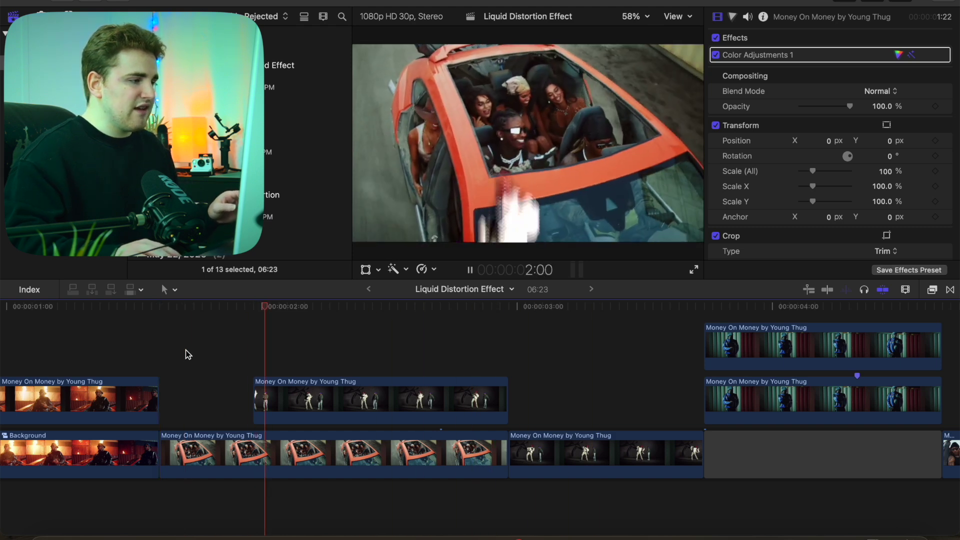
{"action": "left_click", "coordinate": [188, 355]}
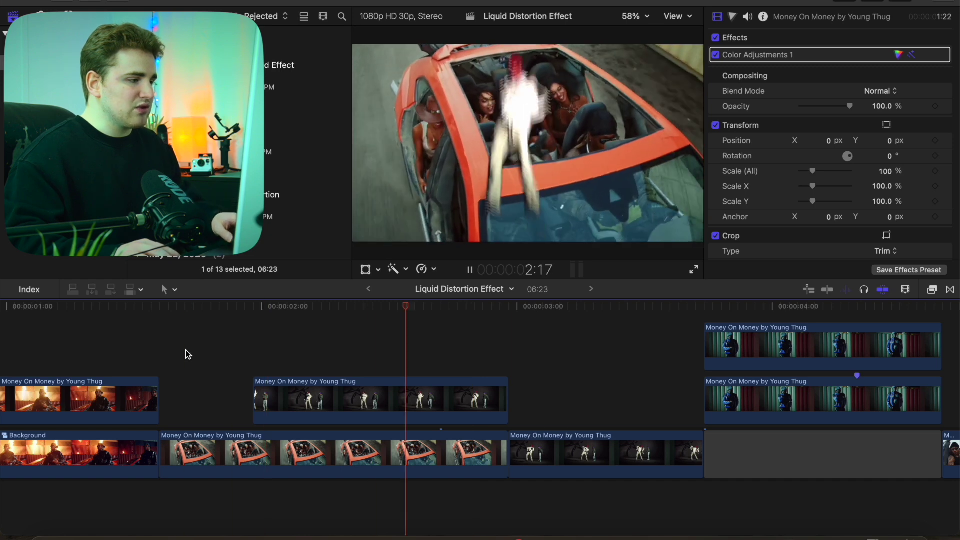
{"action": "key", "text": "space"}
{"action": "left_click_drag", "start_coordinate": [457, 309], "coordinate": [381, 310]}
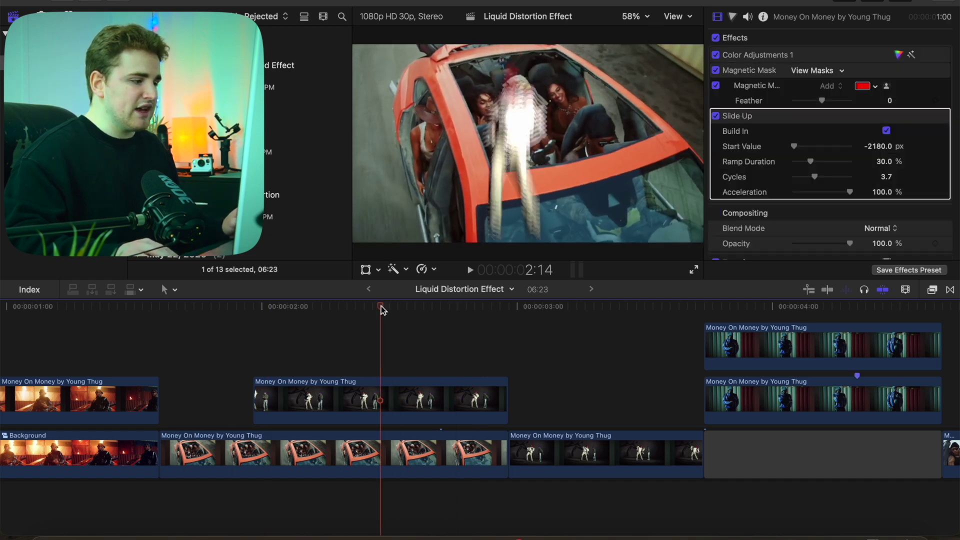
{"action": "left_click", "coordinate": [388, 390]}
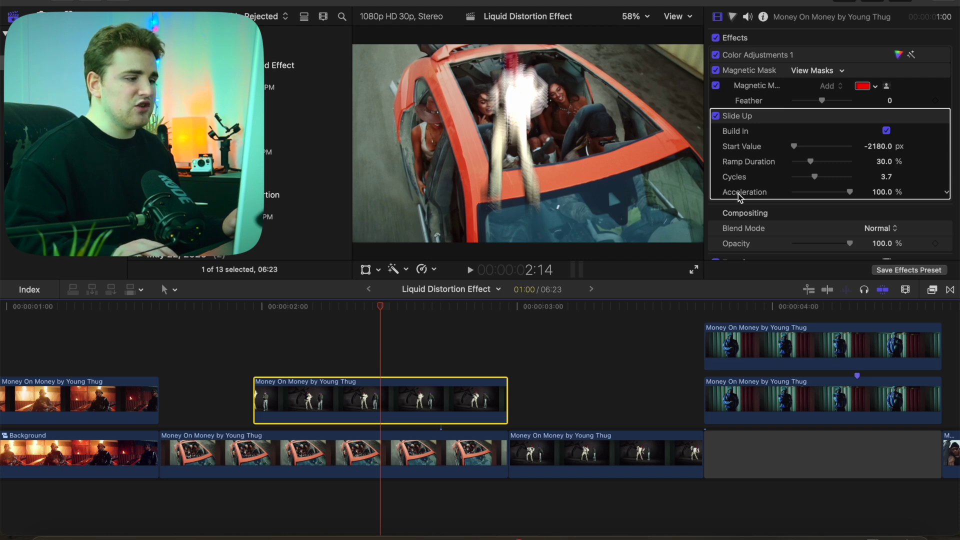
{"action": "scroll", "coordinate": [314, 324], "scroll_direction": "right", "scroll_amount": 8}
{"action": "left_click", "coordinate": [314, 324]}
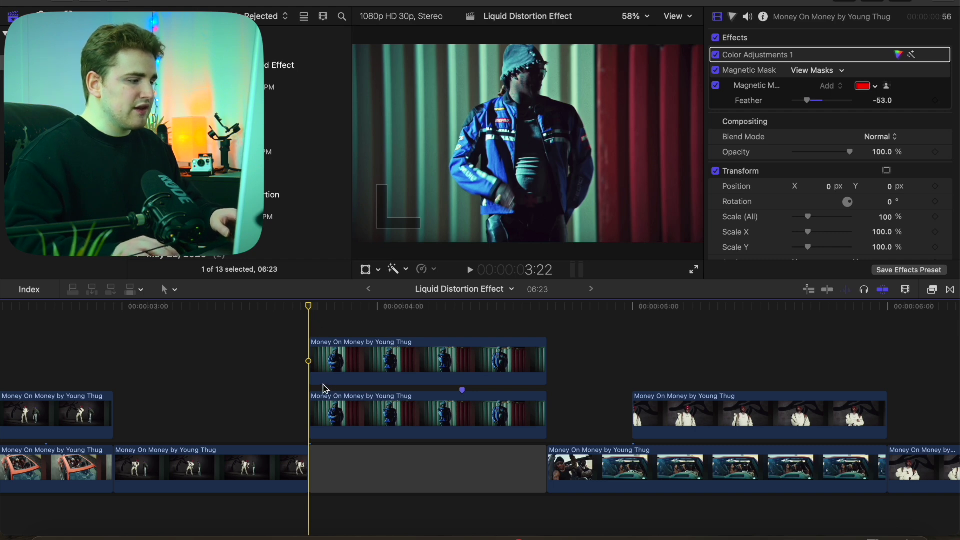
Step: Temporarily disable the lower blue-jacket clip to check the mask at 4:03, then re-enable it
{"action": "left_click", "coordinate": [365, 409]}
{"action": "key", "text": "v"}
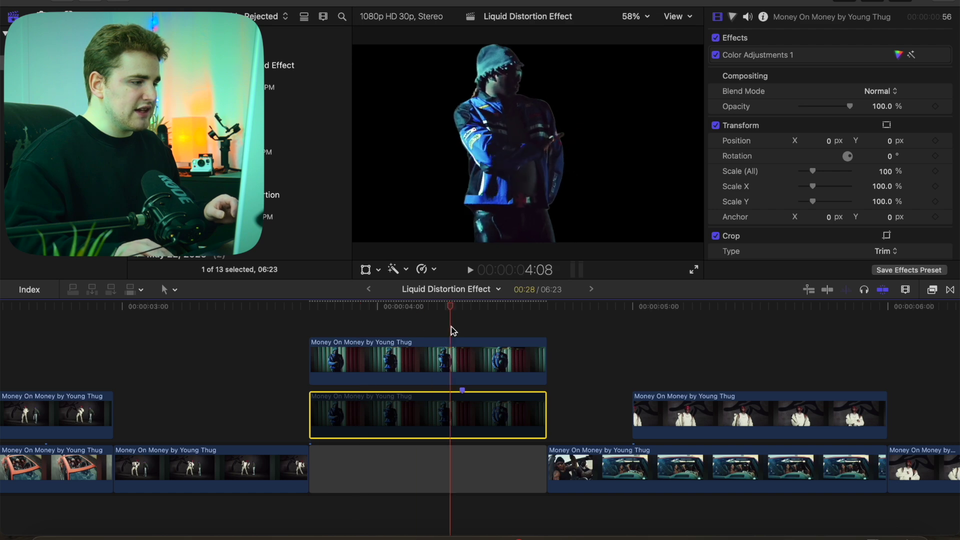
{"action": "left_click", "coordinate": [406, 328]}
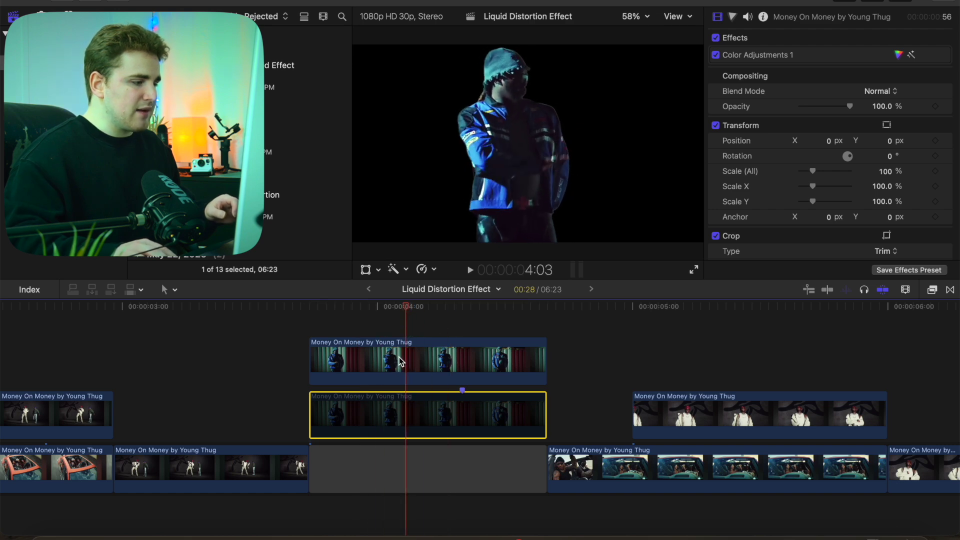
{"action": "key", "text": "v"}
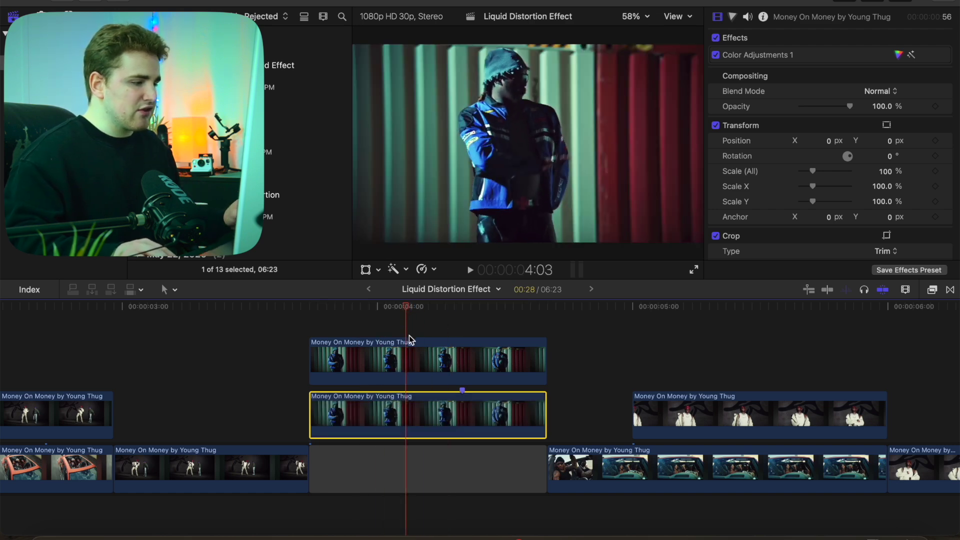
{"action": "left_click_drag", "start_coordinate": [410, 313], "coordinate": [356, 311]}
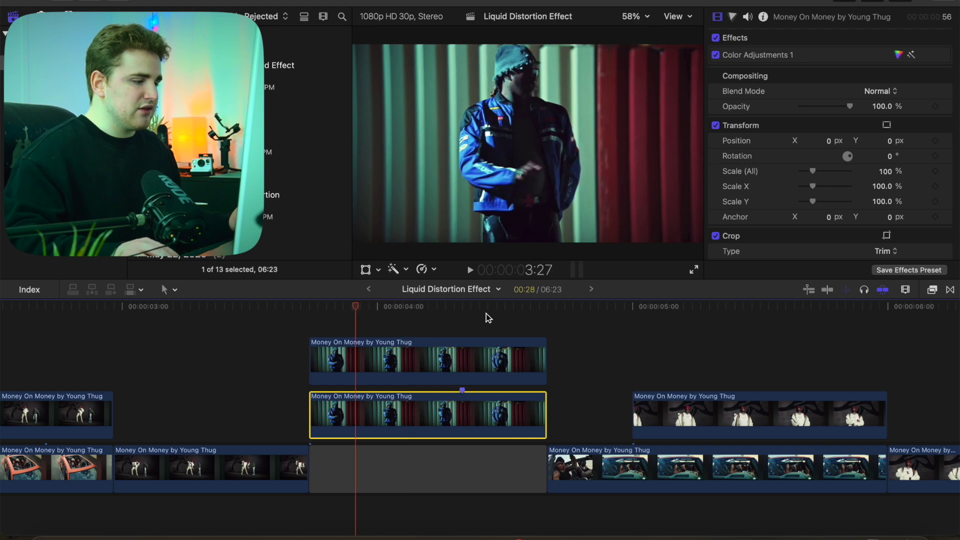
Step: Apply the Liquid Explosion preset from Animation Presets to the lower blue-jacket clip
{"action": "left_click", "coordinate": [933, 290]}
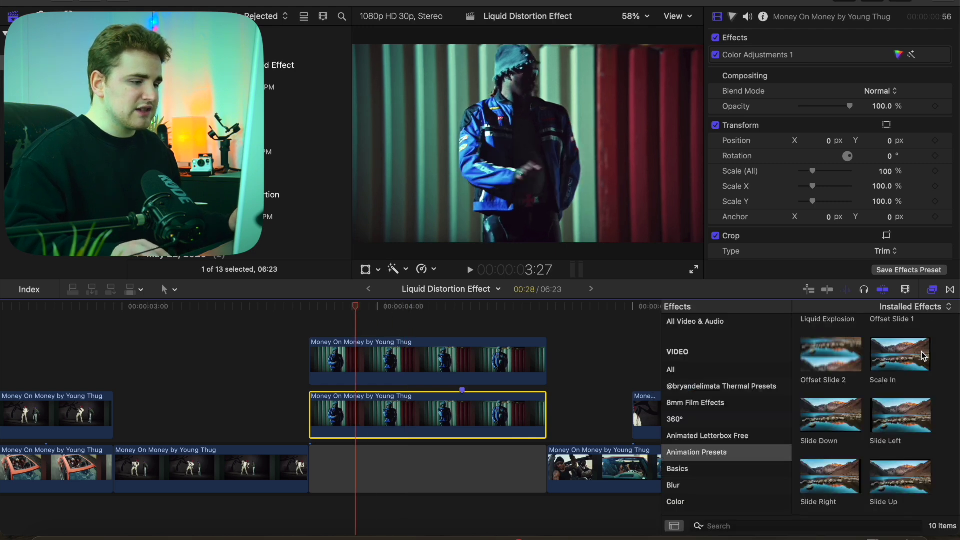
{"action": "scroll", "coordinate": [937, 396], "scroll_direction": "up", "scroll_amount": 5}
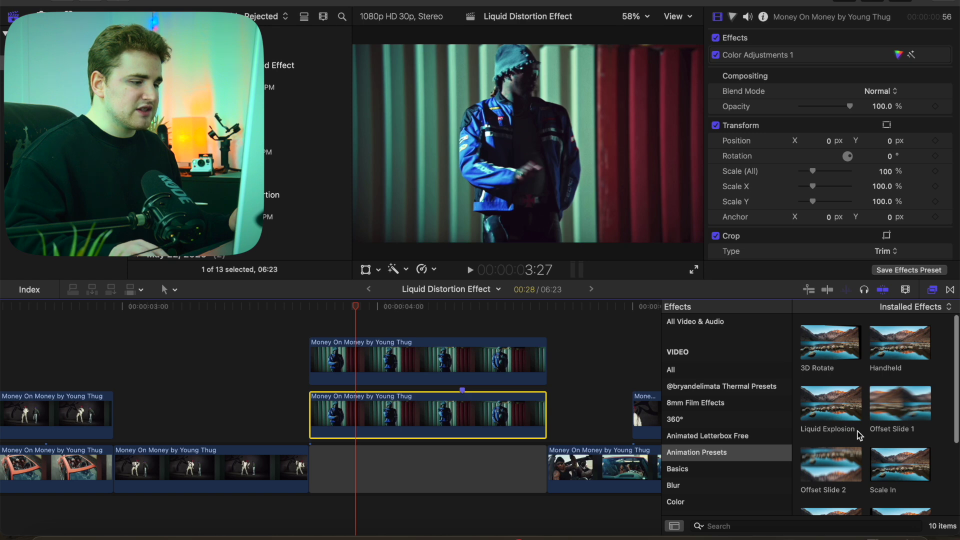
{"action": "left_click_drag", "start_coordinate": [843, 405], "coordinate": [520, 398]}
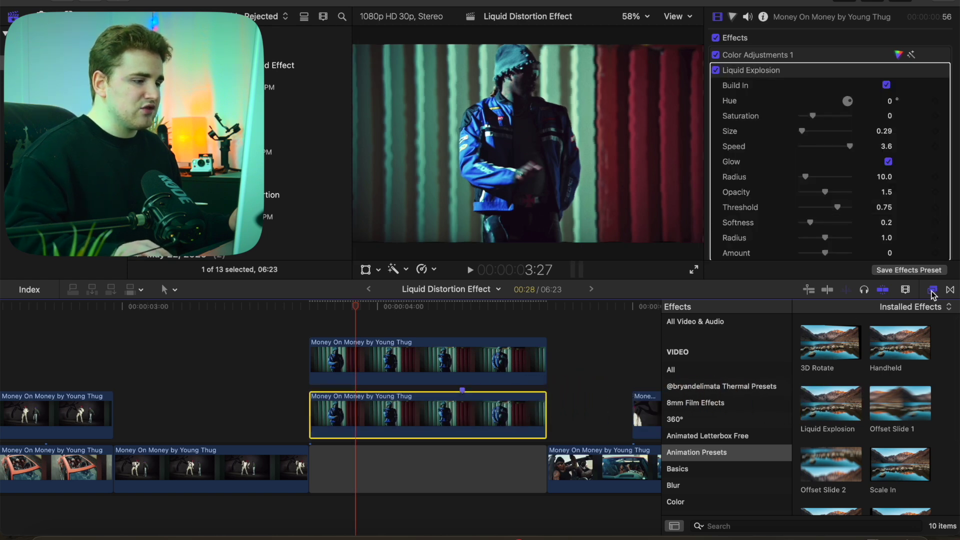
{"action": "left_click", "coordinate": [932, 291]}
Step: Preview the distortion from 3:22 to 4:06, then select the lower clip
{"action": "left_click", "coordinate": [310, 331]}
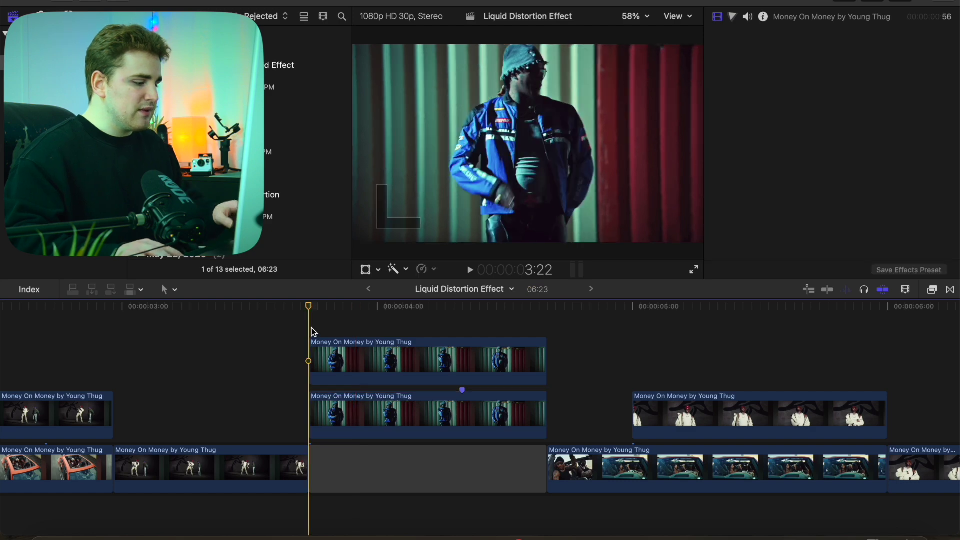
{"action": "key", "text": "space"}
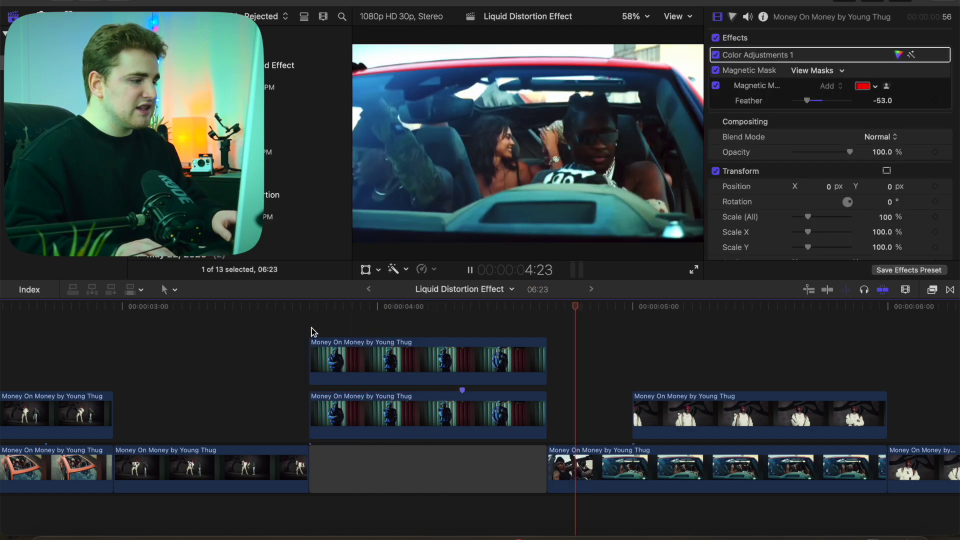
{"action": "key", "text": "space"}
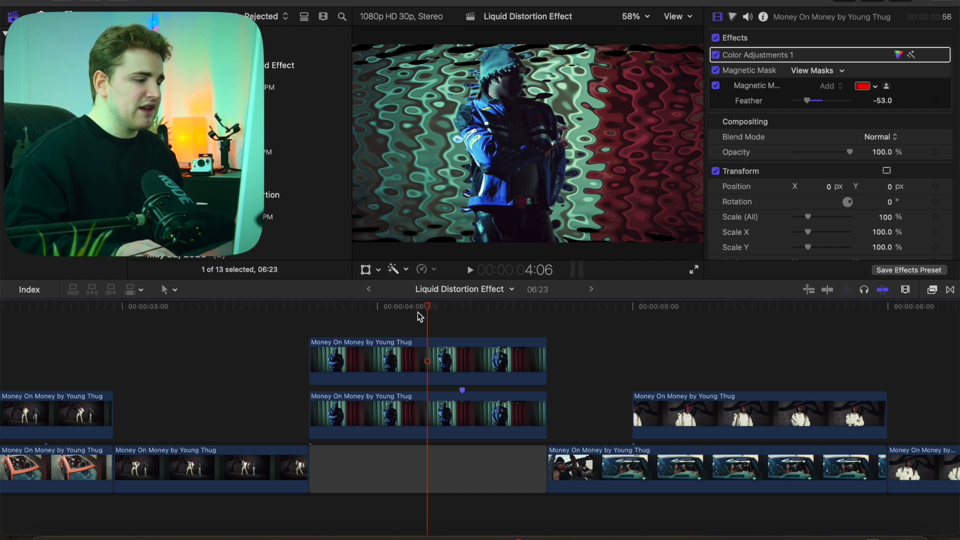
{"action": "left_click_drag", "start_coordinate": [423, 307], "coordinate": [393, 307]}
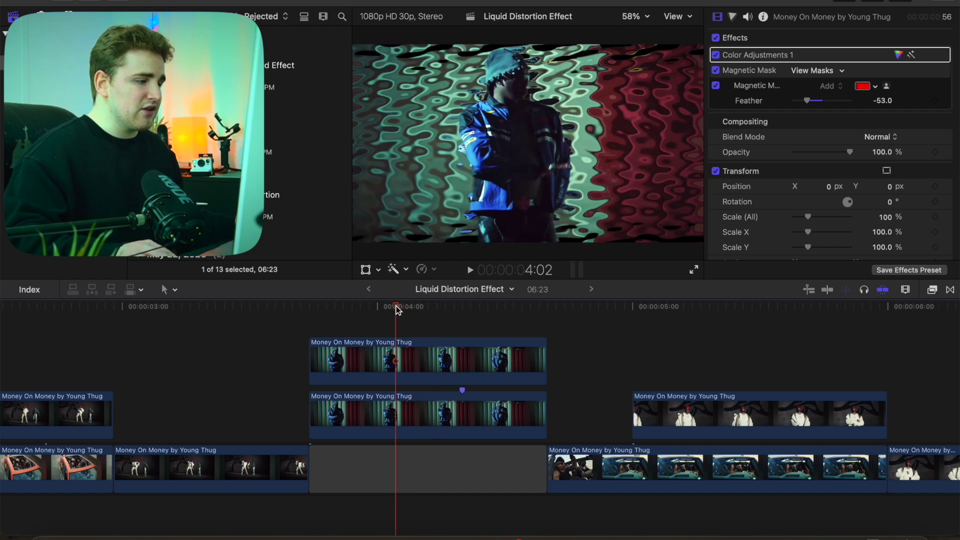
{"action": "left_click", "coordinate": [379, 400]}
Step: Set Liquid Explosion to Hue 201°, Saturation 3.0, a finer Size, and Radius 62 in the Inspector
{"action": "scroll", "coordinate": [763, 143], "scroll_direction": "down", "scroll_amount": 2}
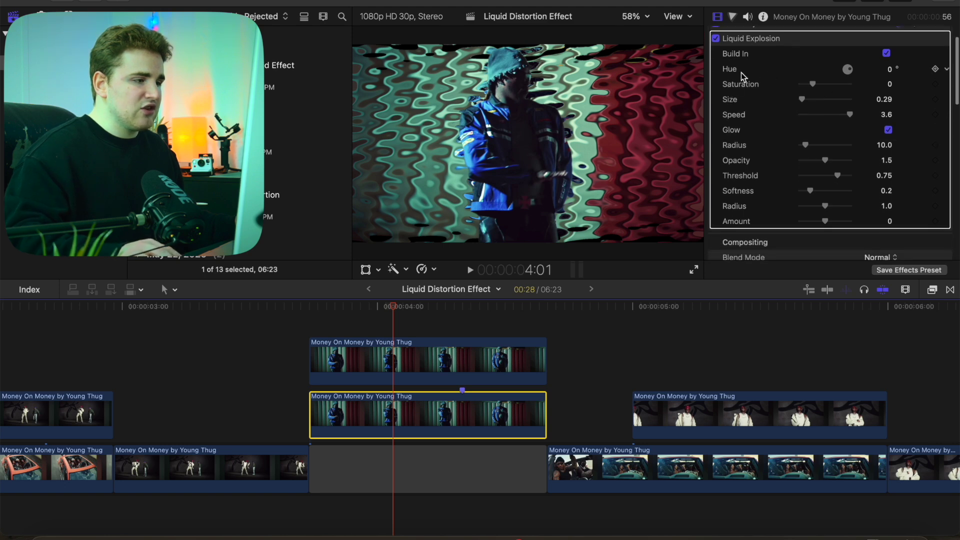
{"action": "left_click", "coordinate": [891, 74]}
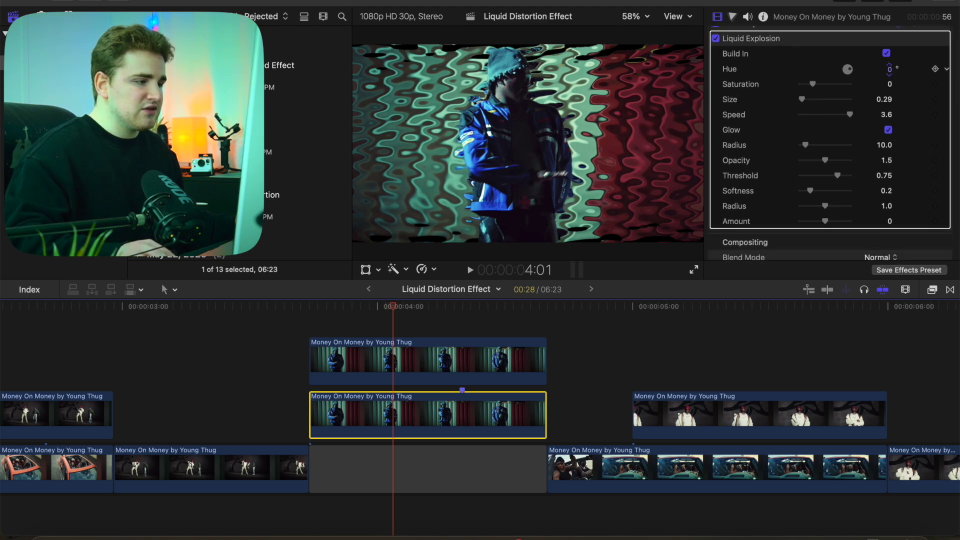
{"action": "left_click_drag", "start_coordinate": [882, 69], "coordinate": [869, 97]}
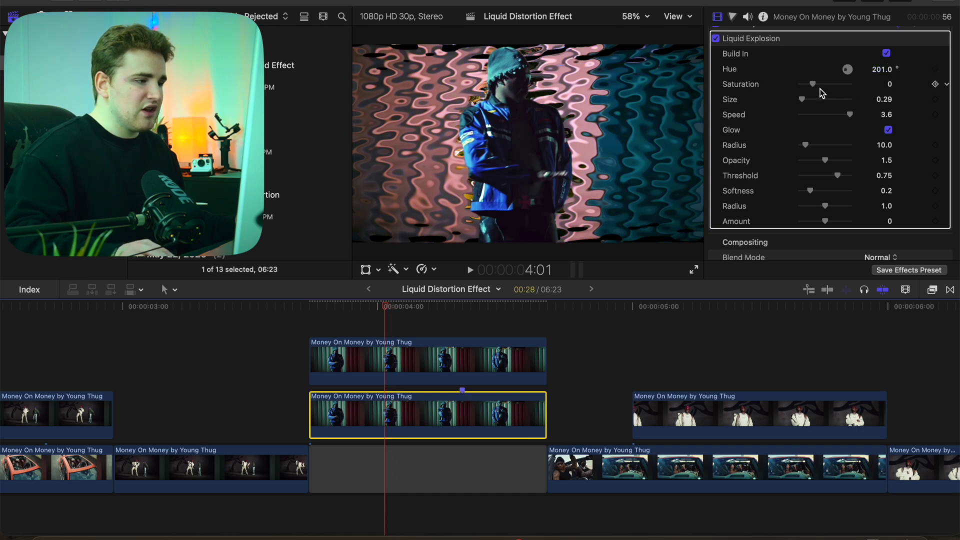
{"action": "left_click_drag", "start_coordinate": [814, 85], "coordinate": [863, 94]}
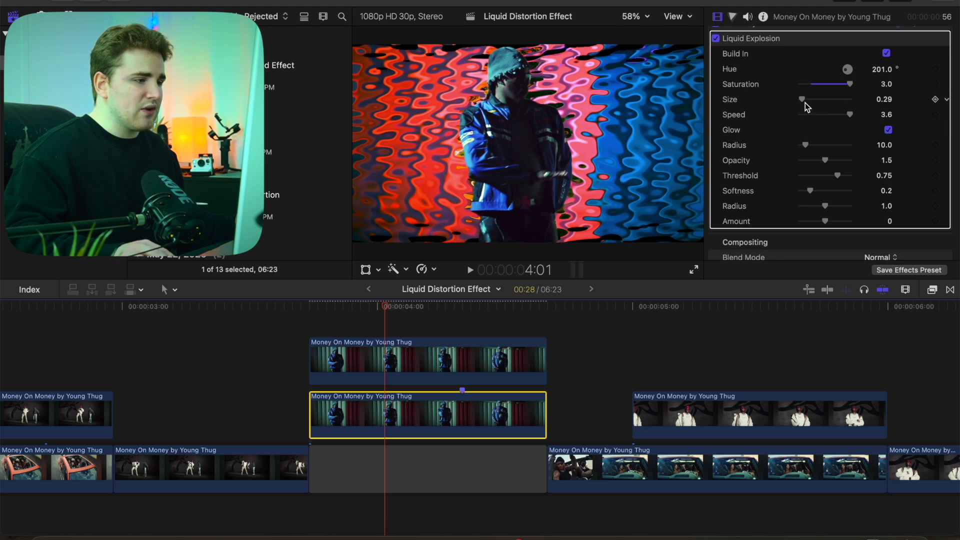
{"action": "left_click_drag", "start_coordinate": [805, 103], "coordinate": [802, 104]}
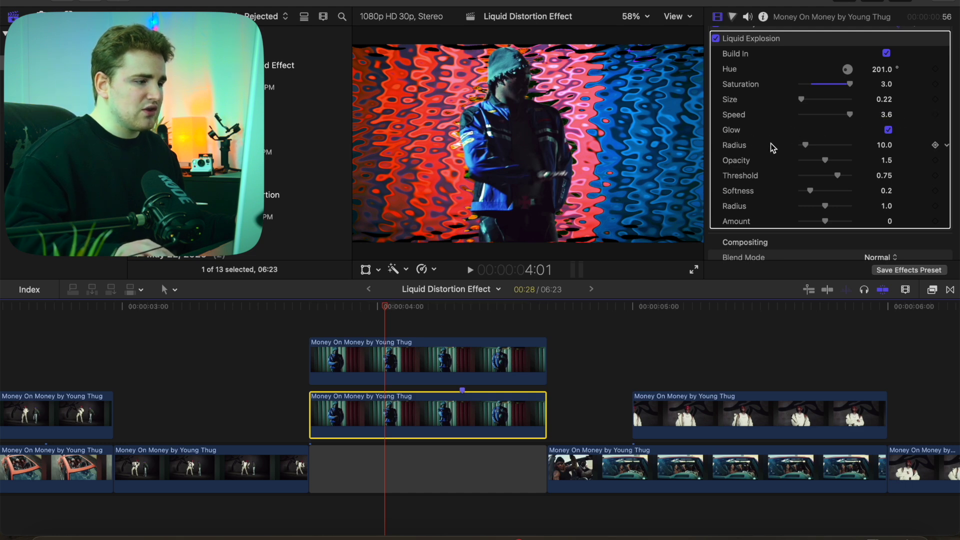
{"action": "left_click_drag", "start_coordinate": [806, 146], "coordinate": [831, 191]}
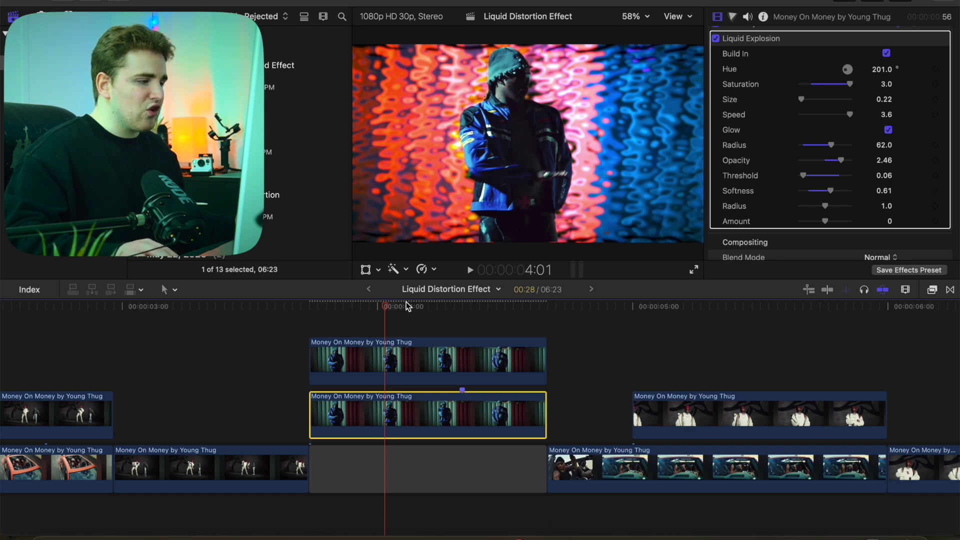
Step: Reselect the lower clip and add a Liquid Explosion Amount keyframe at 0 at 3:22
{"action": "left_click", "coordinate": [310, 329]}
{"action": "left_click", "coordinate": [366, 403]}
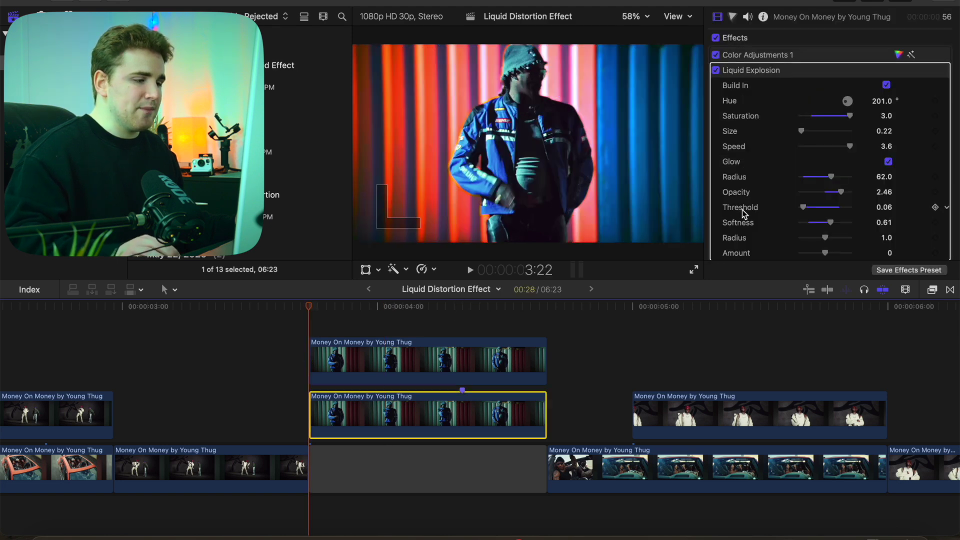
{"action": "scroll", "coordinate": [742, 209], "scroll_direction": "down", "scroll_amount": 5}
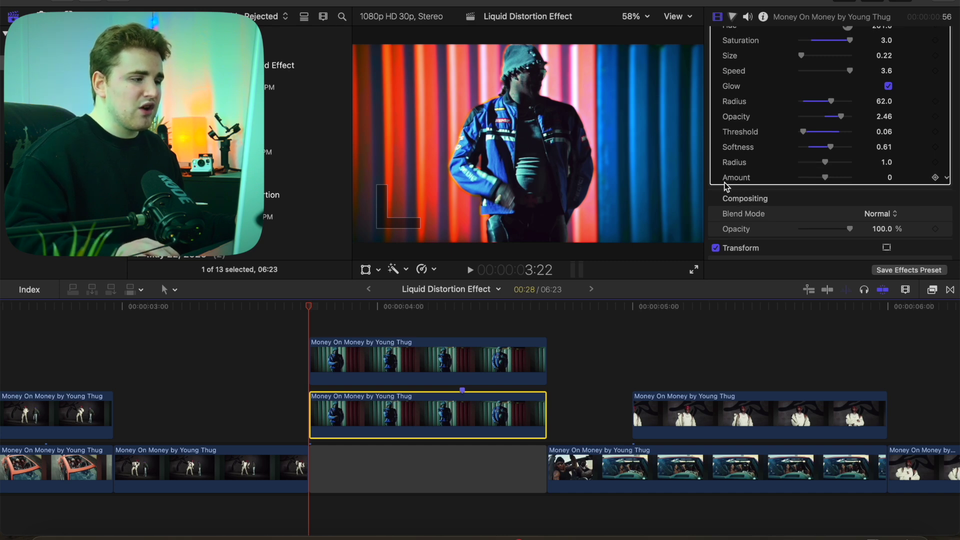
{"action": "left_click", "coordinate": [935, 178]}
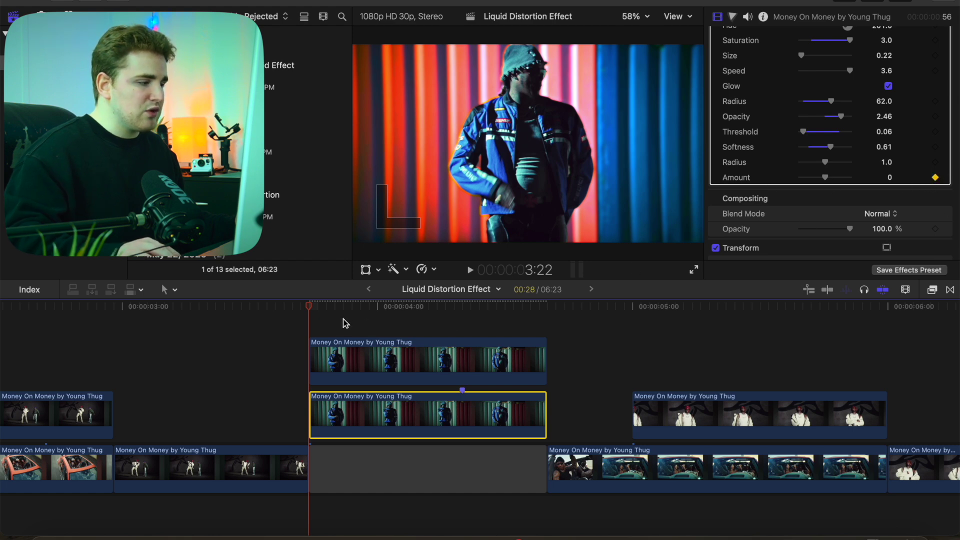
Step: At 4:10, set the Liquid Explosion Amount to 50 for a second keyframe
{"action": "left_click_drag", "start_coordinate": [312, 312], "coordinate": [457, 322]}
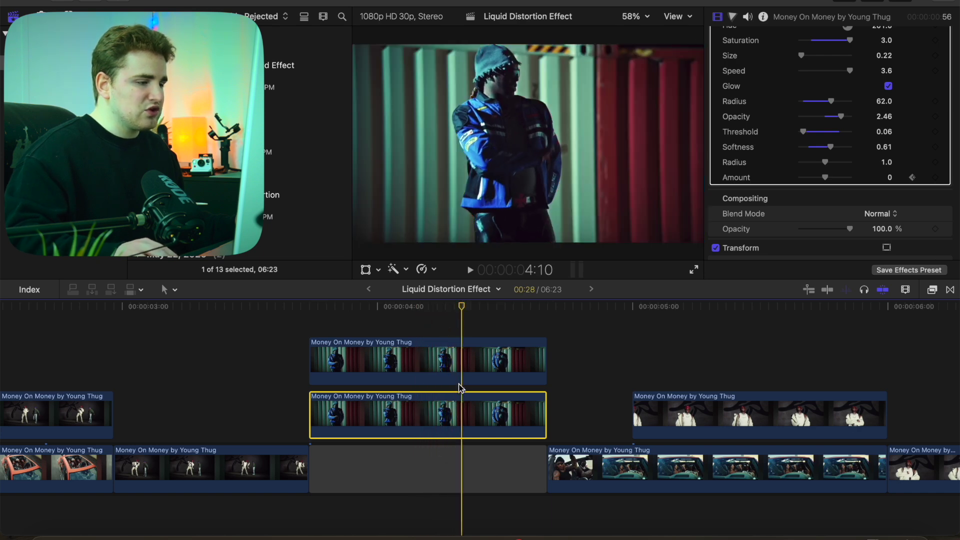
{"action": "left_click", "coordinate": [890, 178]}
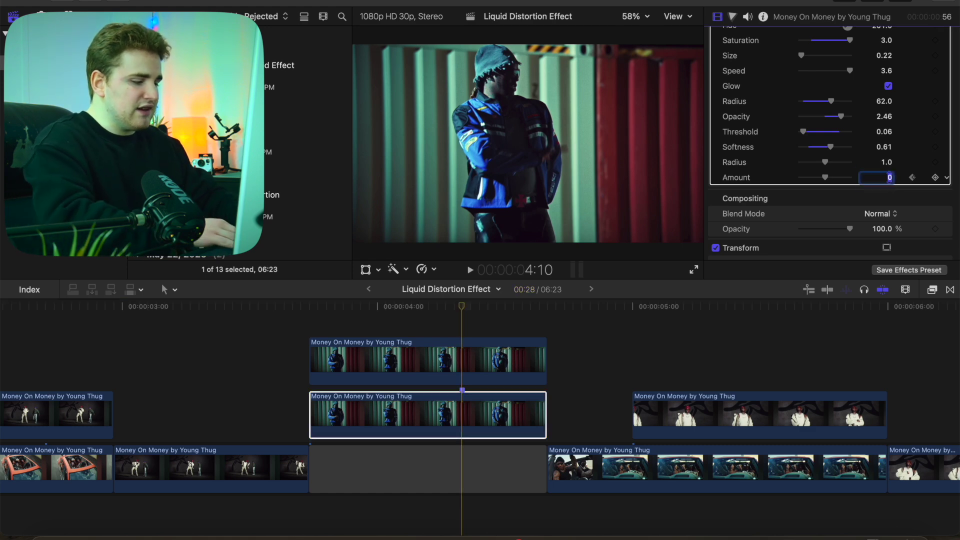
{"action": "type", "text": "50"}
{"action": "key", "text": "Return"}
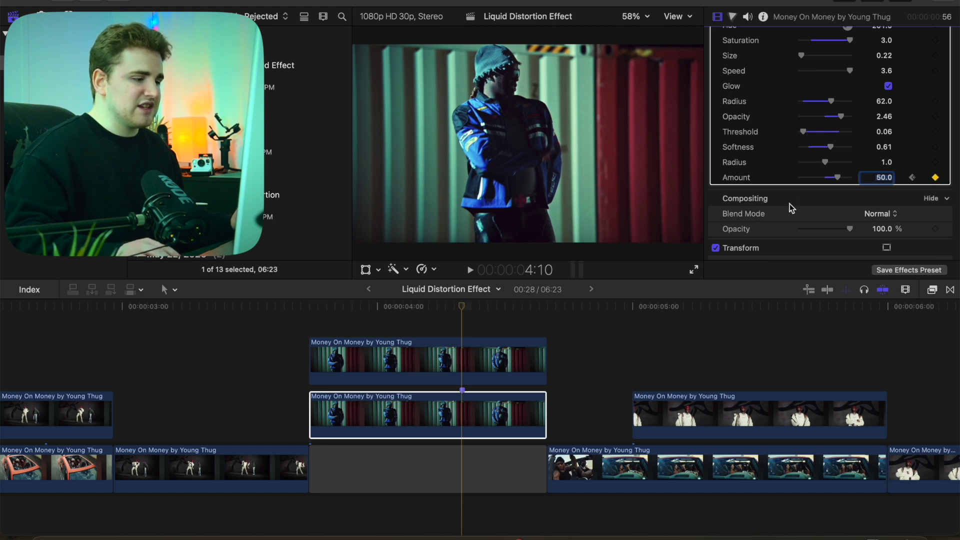
{"action": "scroll", "coordinate": [795, 230], "scroll_direction": "up", "scroll_amount": 3}
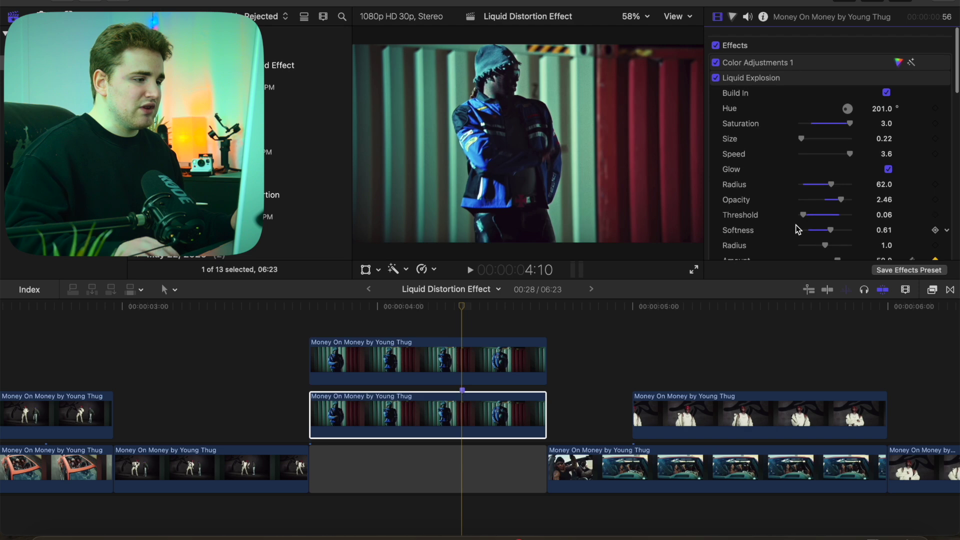
Step: Play and loop the keyframed liquid distortion from the clip's start, then stop playback
{"action": "left_click", "coordinate": [315, 331]}
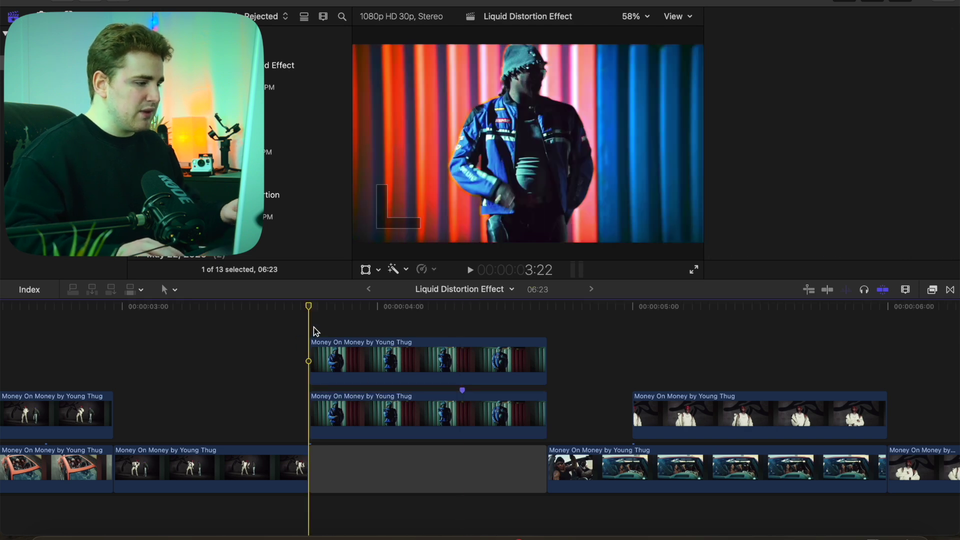
{"action": "key", "text": "space"}
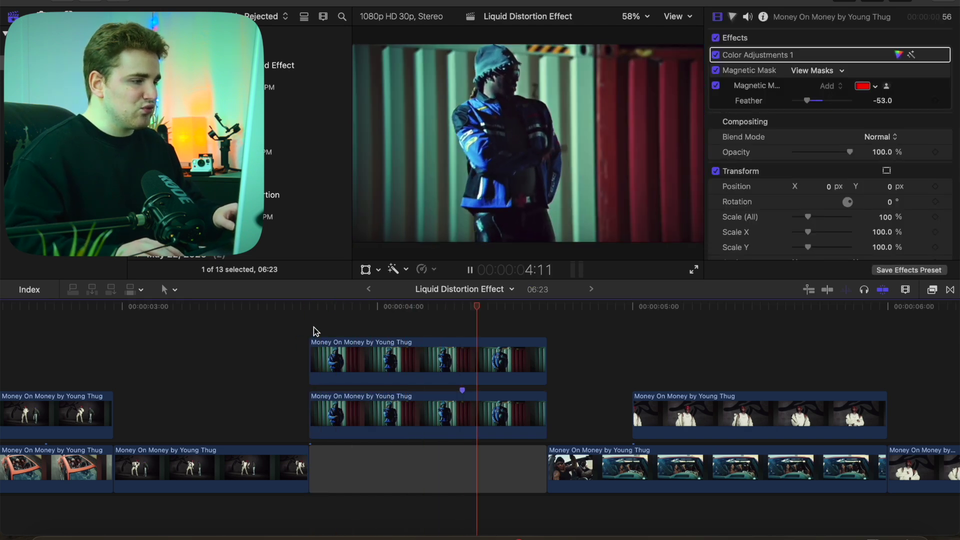
{"action": "key", "text": "/"}
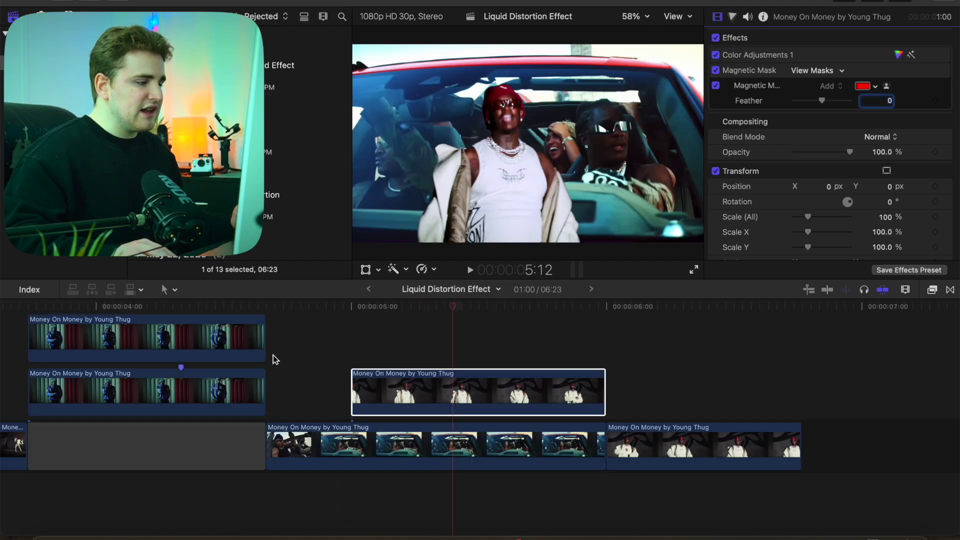
{"action": "left_click", "coordinate": [275, 359]}
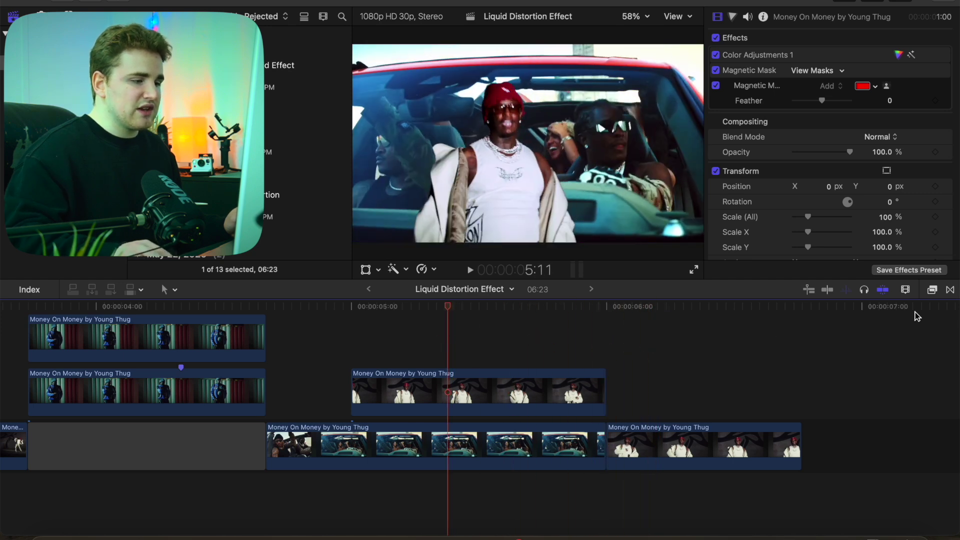
Step: Drag the Scale In preset from Animation Presets onto the middle masked performer clip near 5:00
{"action": "left_click", "coordinate": [932, 291]}
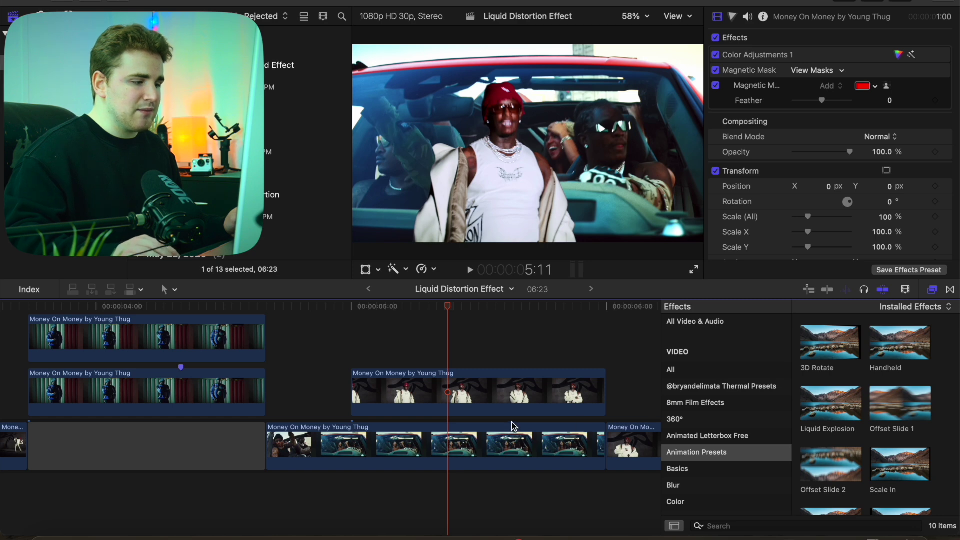
{"action": "scroll", "coordinate": [514, 426], "scroll_direction": "right", "scroll_amount": 2}
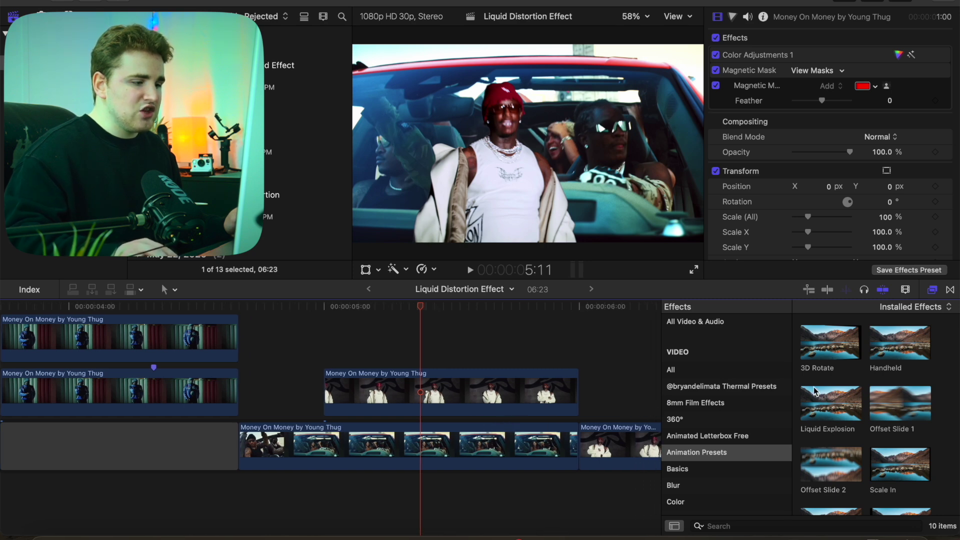
{"action": "scroll", "coordinate": [924, 444], "scroll_direction": "down", "scroll_amount": 5}
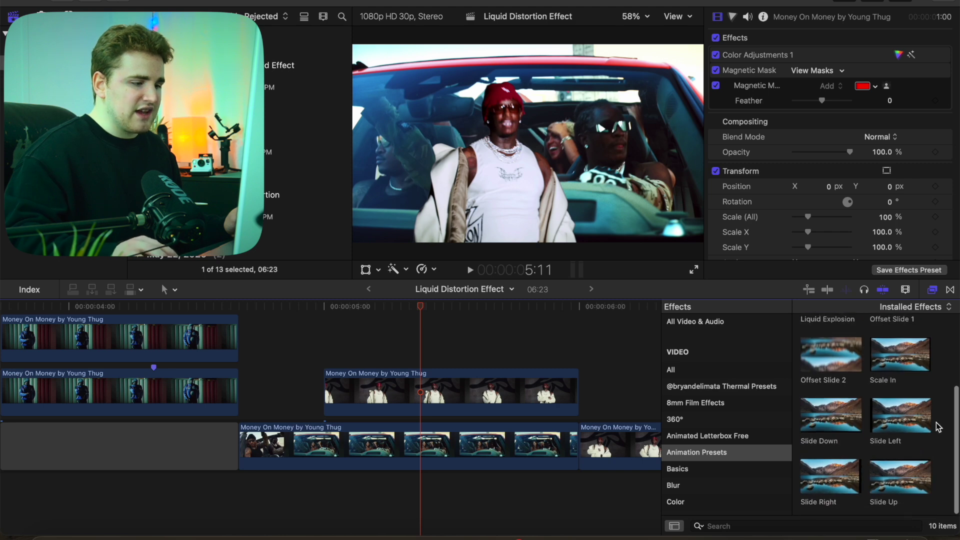
{"action": "left_click_drag", "start_coordinate": [911, 361], "coordinate": [544, 385]}
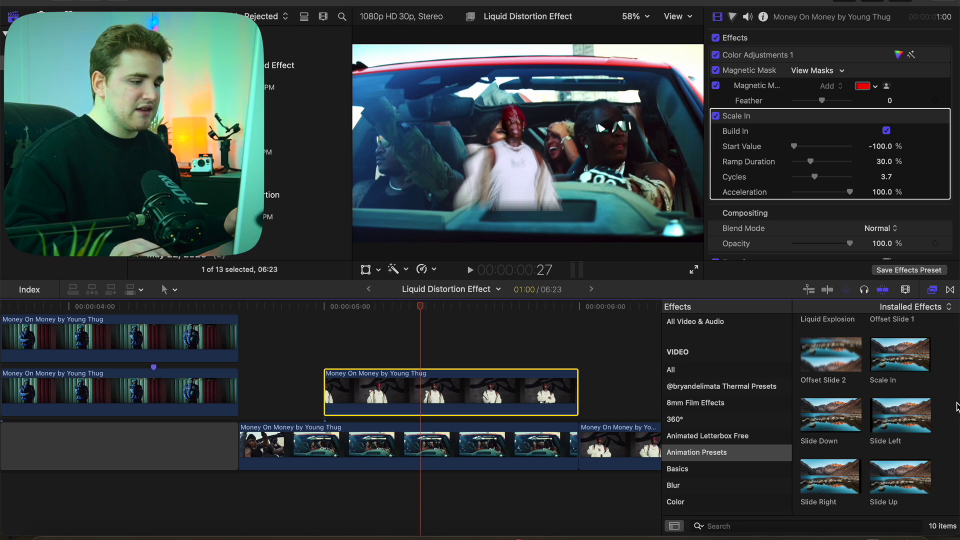
{"action": "scroll", "coordinate": [850, 470], "scroll_direction": "up", "scroll_amount": 3}
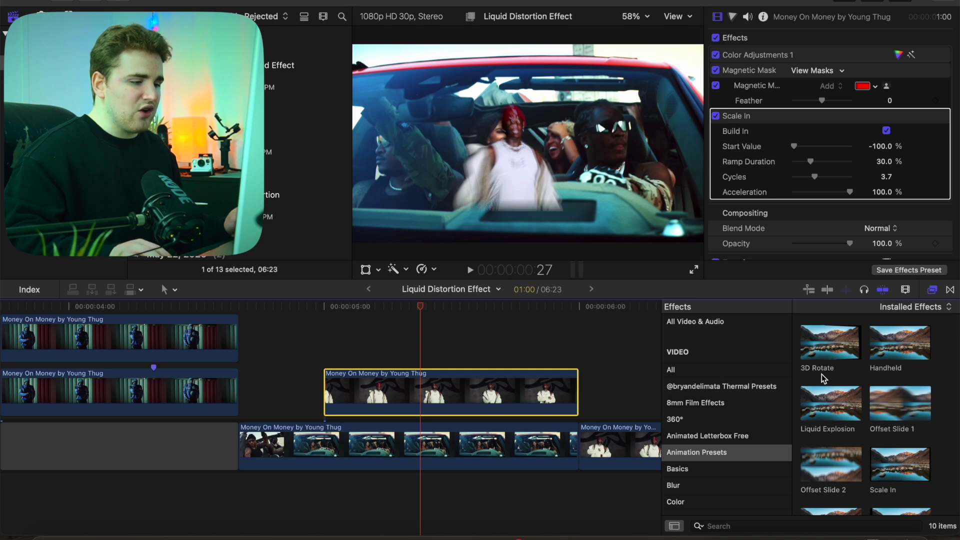
Step: Close the Effects browser and preview the Scale In animation from 4:20
{"action": "left_click", "coordinate": [932, 290]}
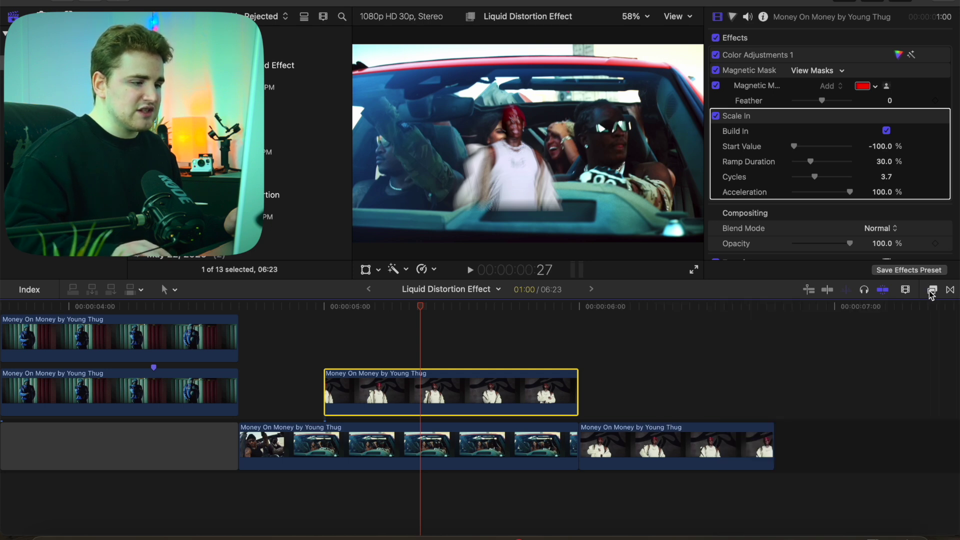
{"action": "left_click", "coordinate": [244, 391]}
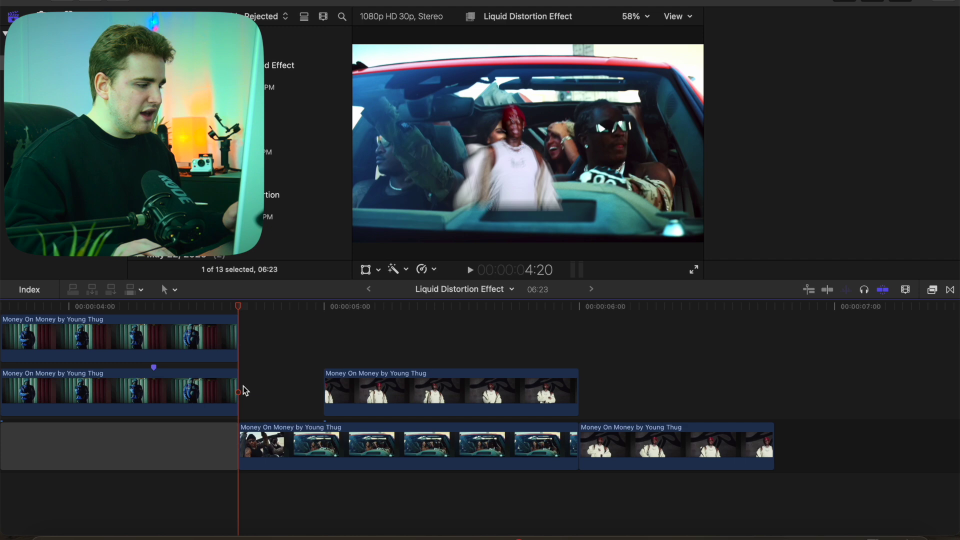
{"action": "key", "text": "space"}
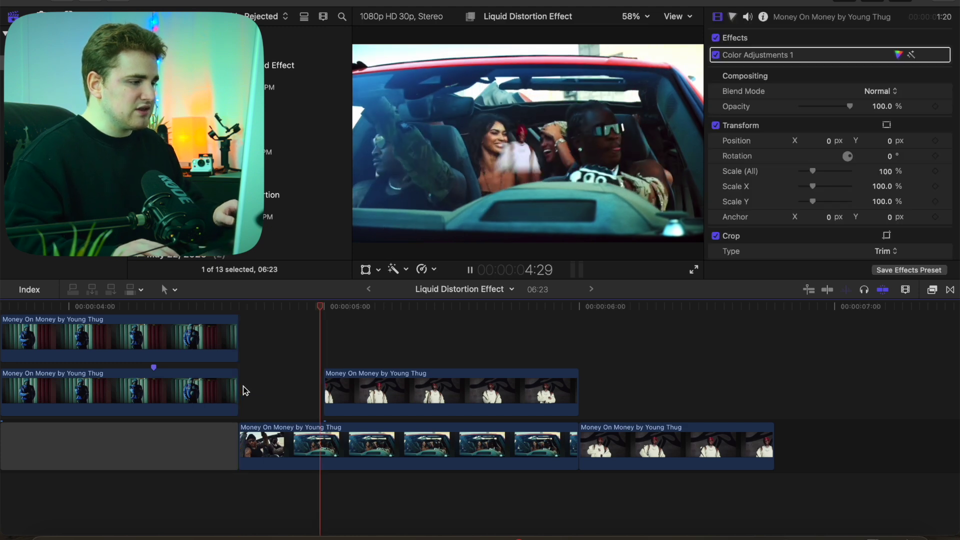
{"action": "left_click", "coordinate": [245, 391]}
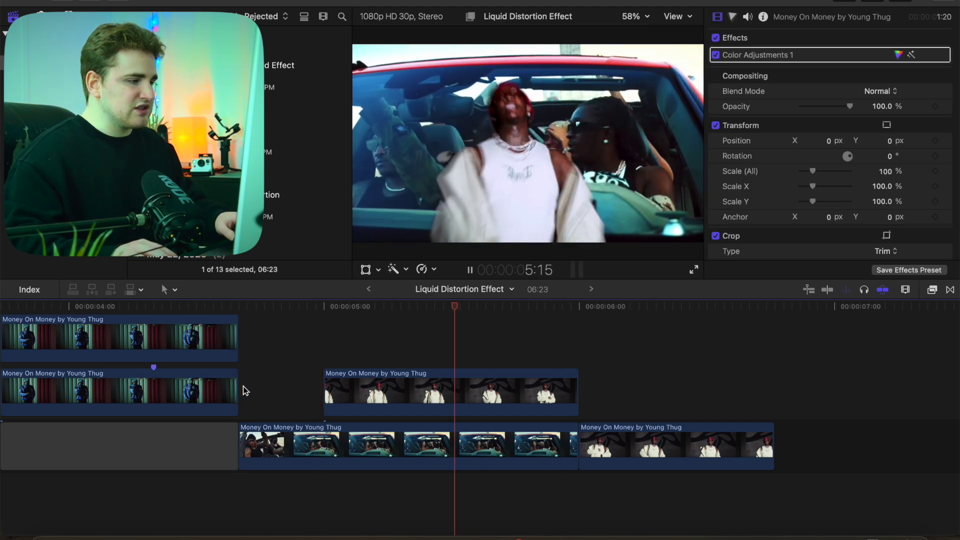
{"action": "key", "text": "space"}
Step: Set the middle clip's Scale In Ramp Duration to 66.5% and replay it from 4:20
{"action": "left_click", "coordinate": [505, 307]}
{"action": "left_click", "coordinate": [453, 307]}
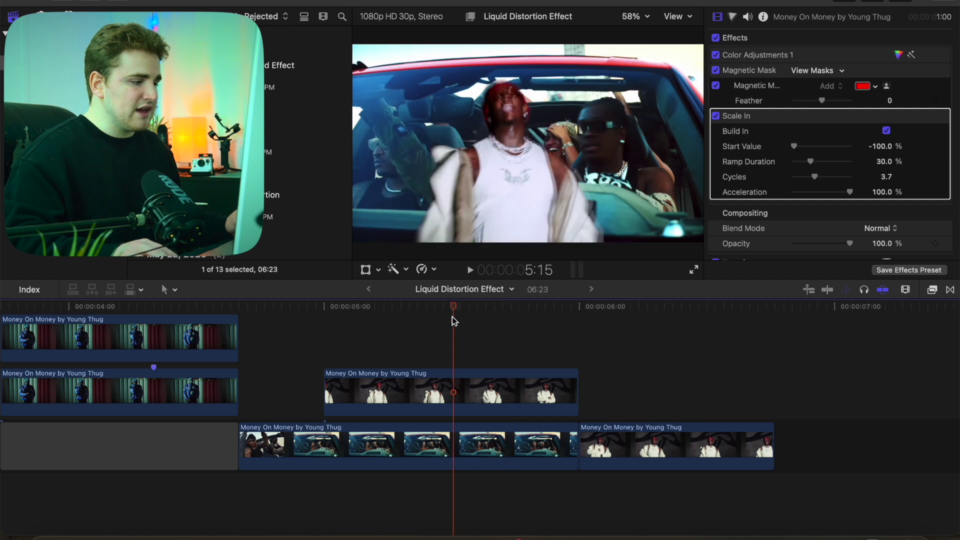
{"action": "left_click", "coordinate": [445, 407]}
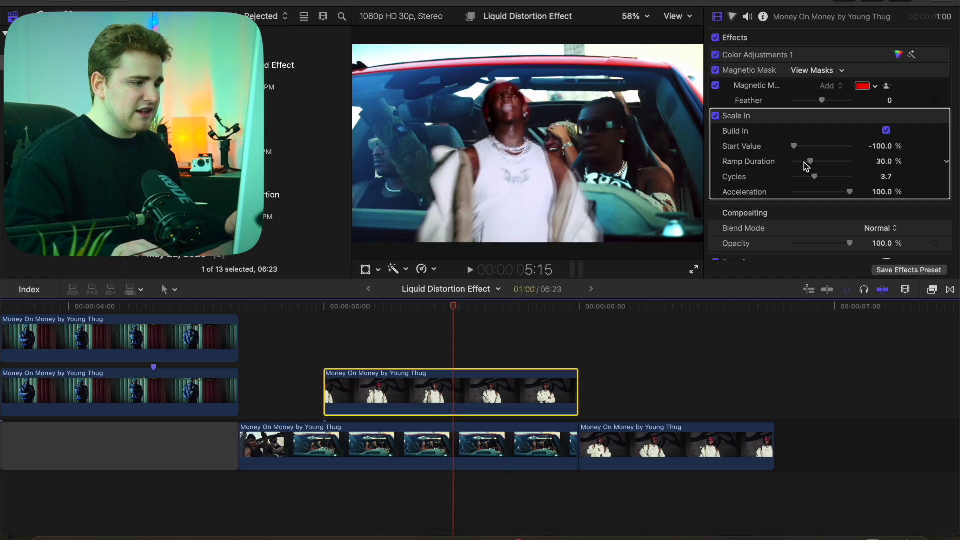
{"action": "left_click_drag", "start_coordinate": [810, 161], "coordinate": [831, 161]}
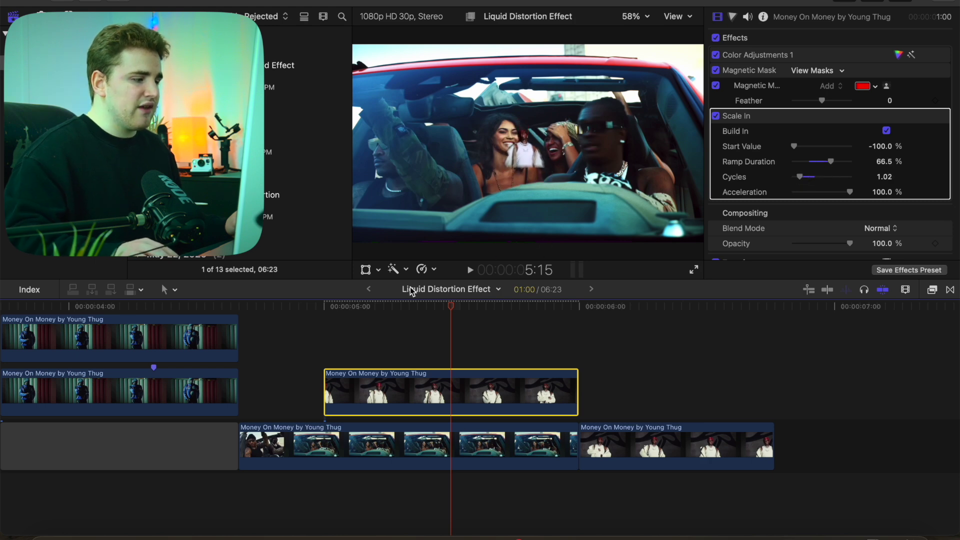
{"action": "left_click", "coordinate": [244, 337]}
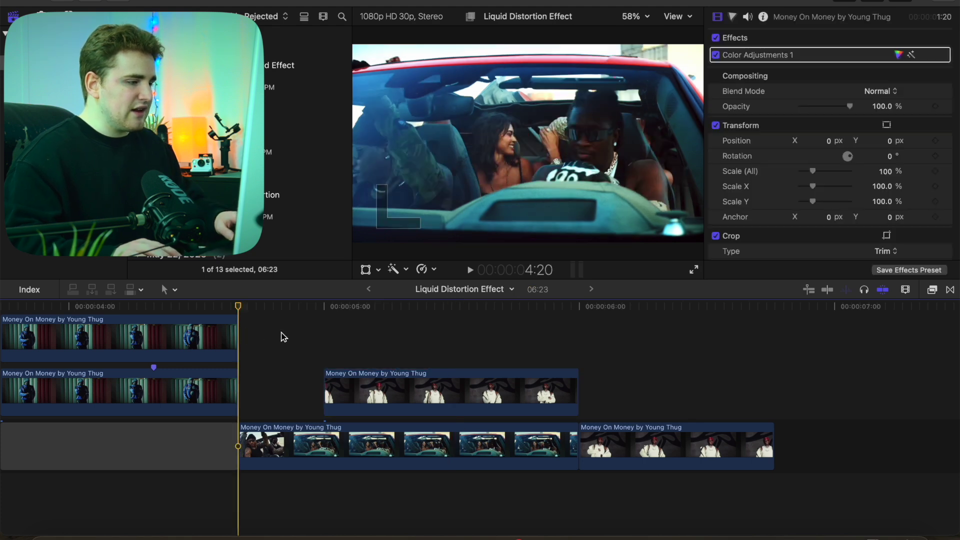
{"action": "key", "text": "space"}
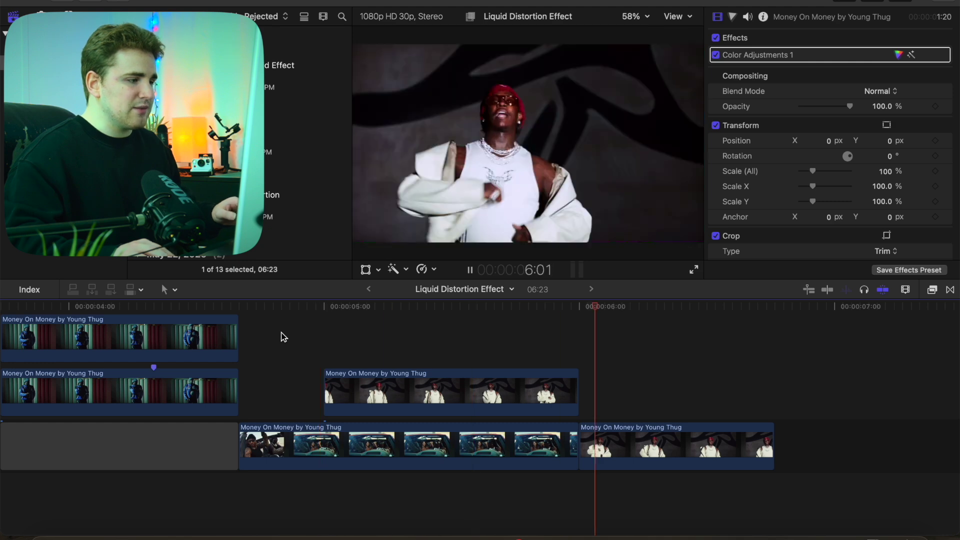
{"action": "key", "text": "space"}
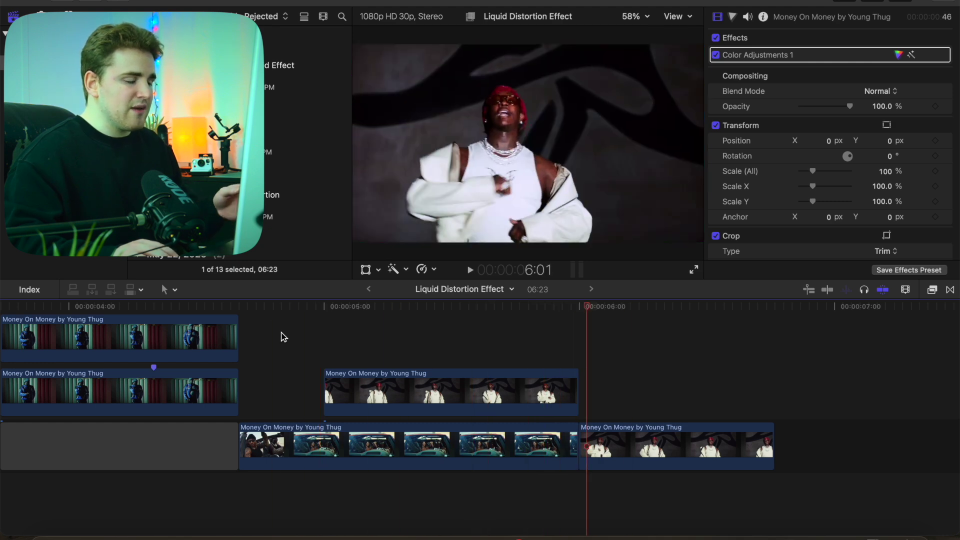